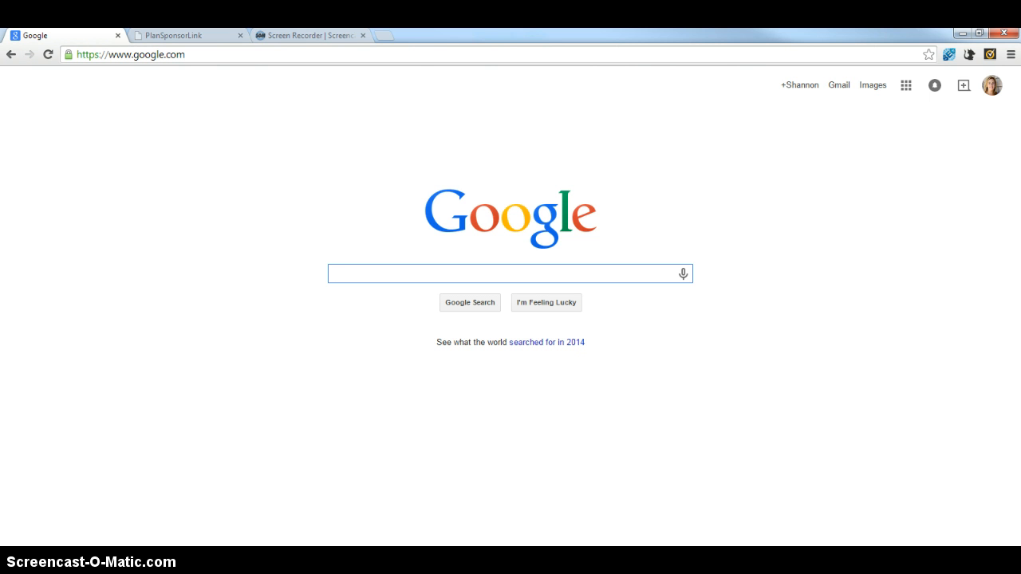
# Open the website tristarpension.com.
pyautogui.click(200, 58)
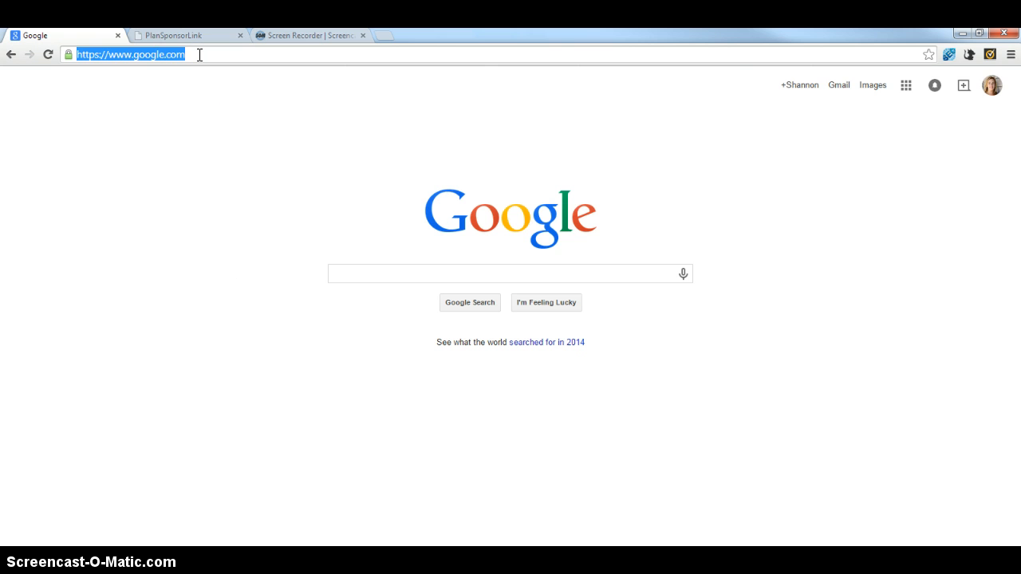
pyautogui.write('tristarpension.com')
pyautogui.press('Return')
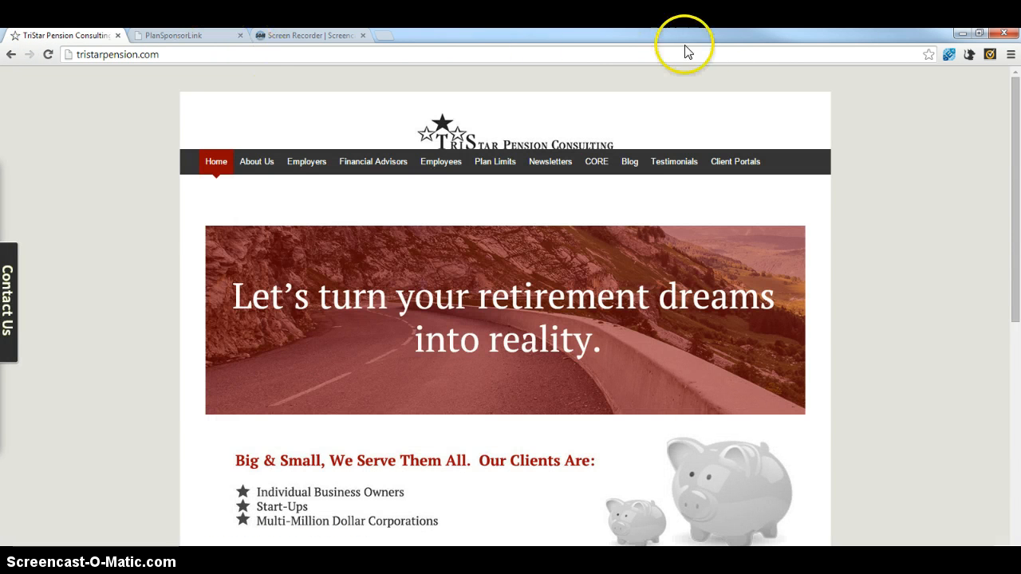
# Open the Plan Sponsor Link login page from the site's Client Portals page.
pyautogui.click(740, 161)
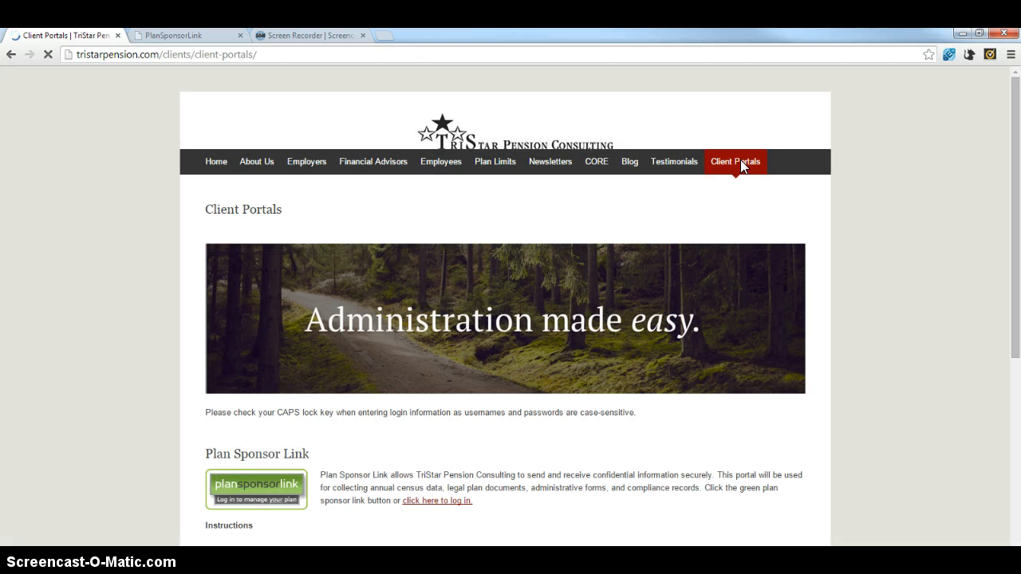
pyautogui.scroll(-3, 883, 241)
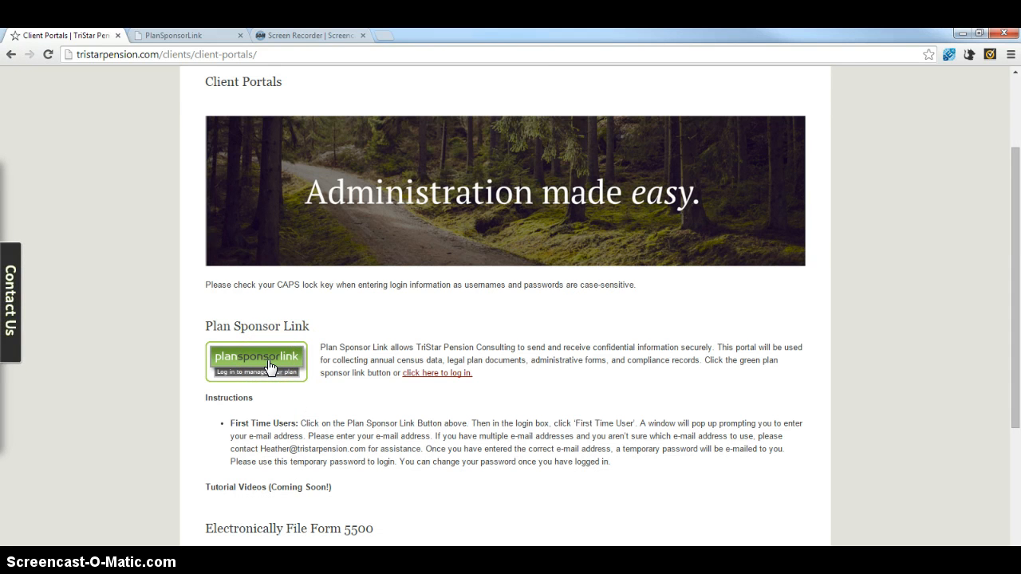
pyautogui.click(270, 367)
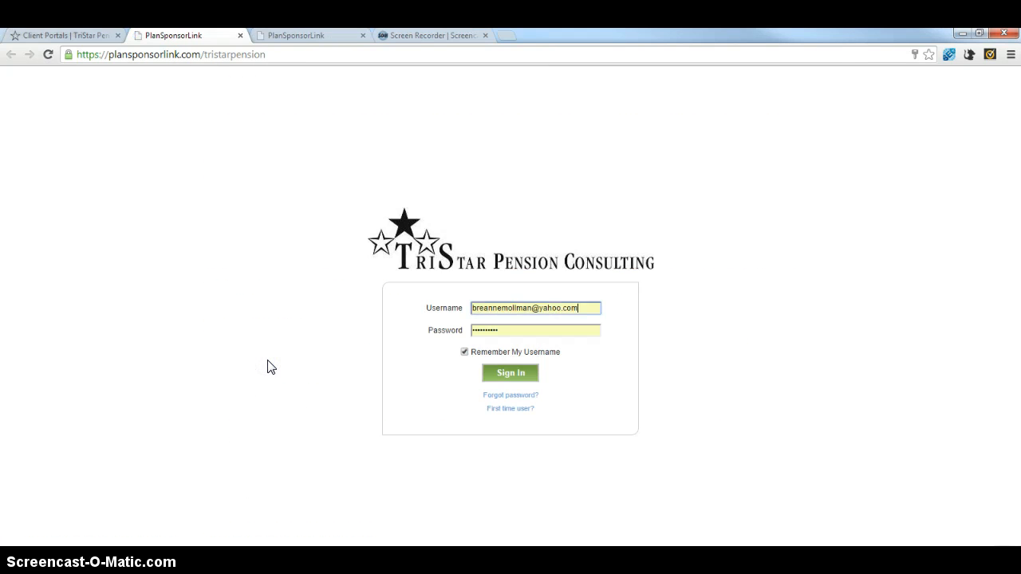
# Enter the account password and sign in to Plan Sponsor Link.
pyautogui.press('Tab')
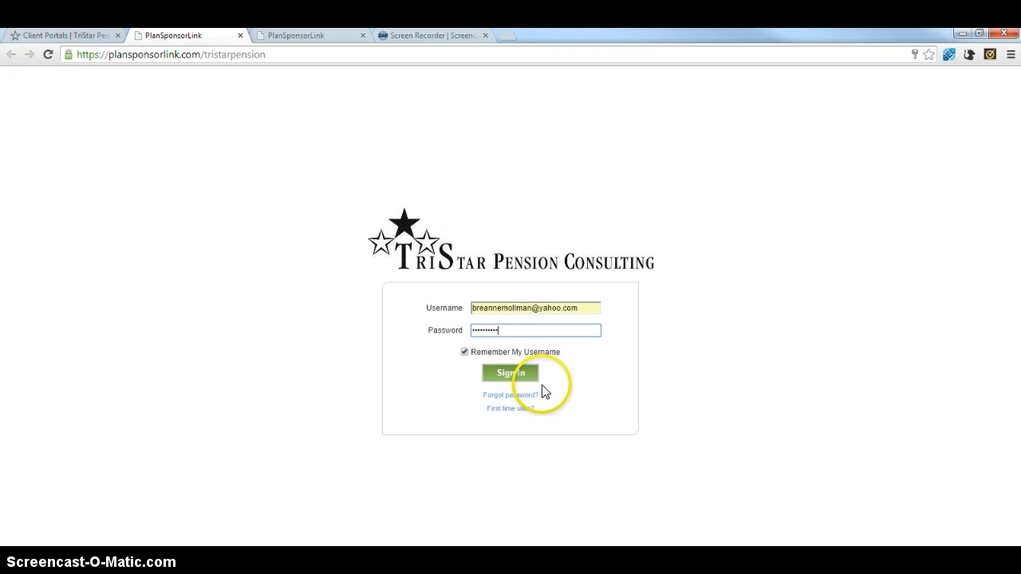
pyautogui.click(516, 330)
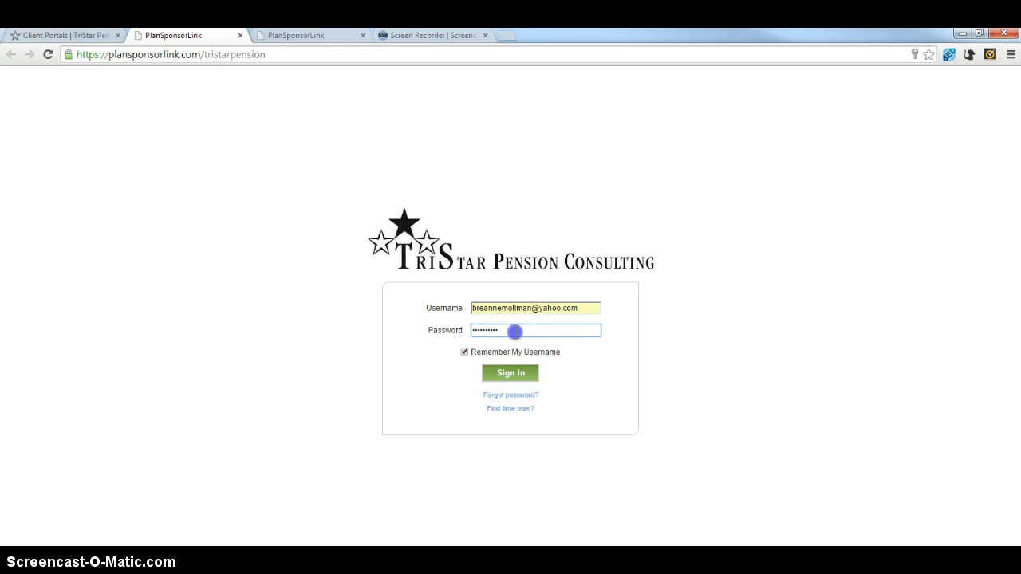
pyautogui.click(446, 335)
pyautogui.write('***')
pyautogui.click(426, 336)
pyautogui.click(510, 375)
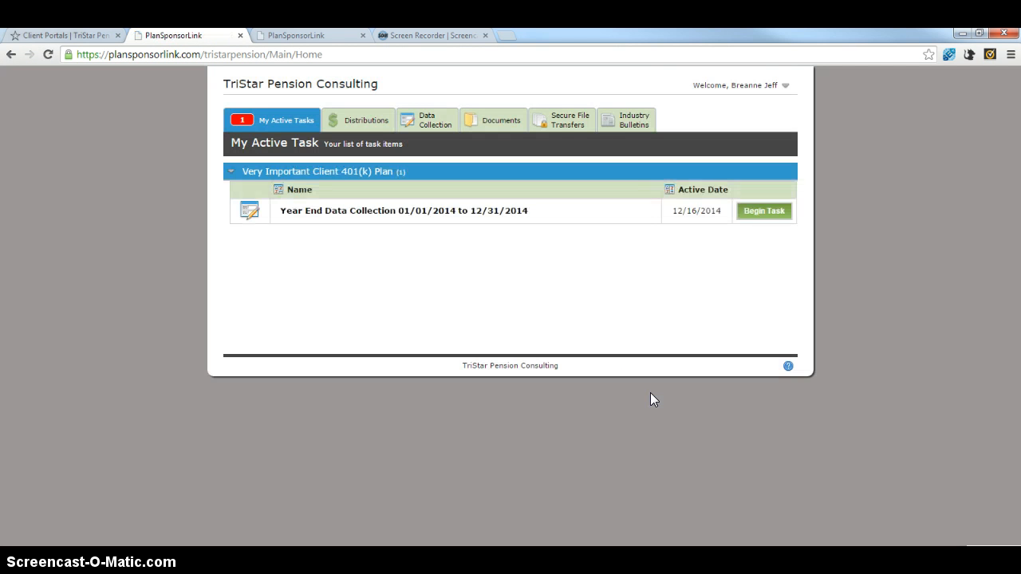
# Begin the Year End Data Collection 01/01/2014 to 12/31/2014 task for the Very Important Client 401(k) Plan.
pyautogui.click(489, 407)
pyautogui.click(237, 130)
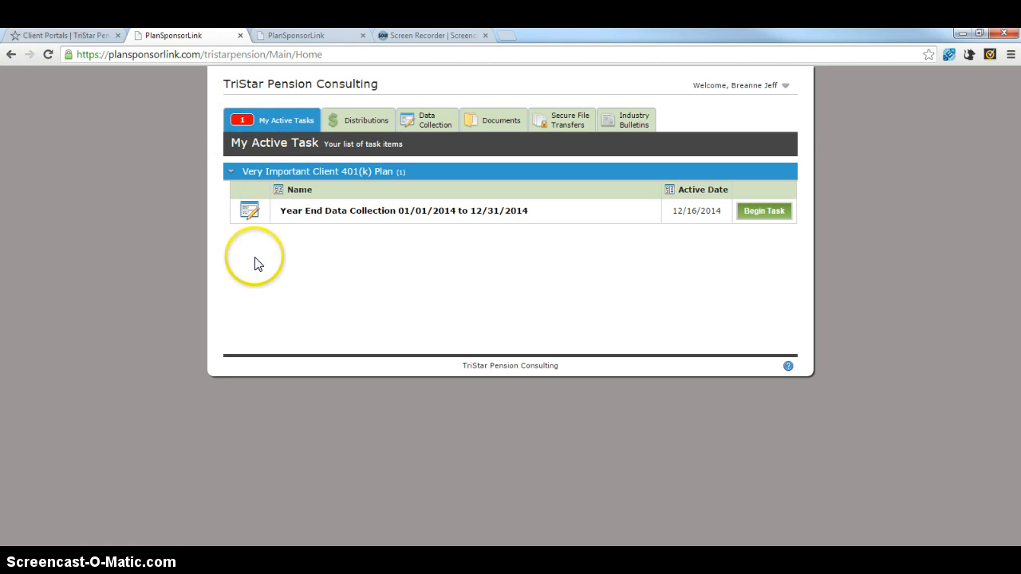
pyautogui.click(300, 121)
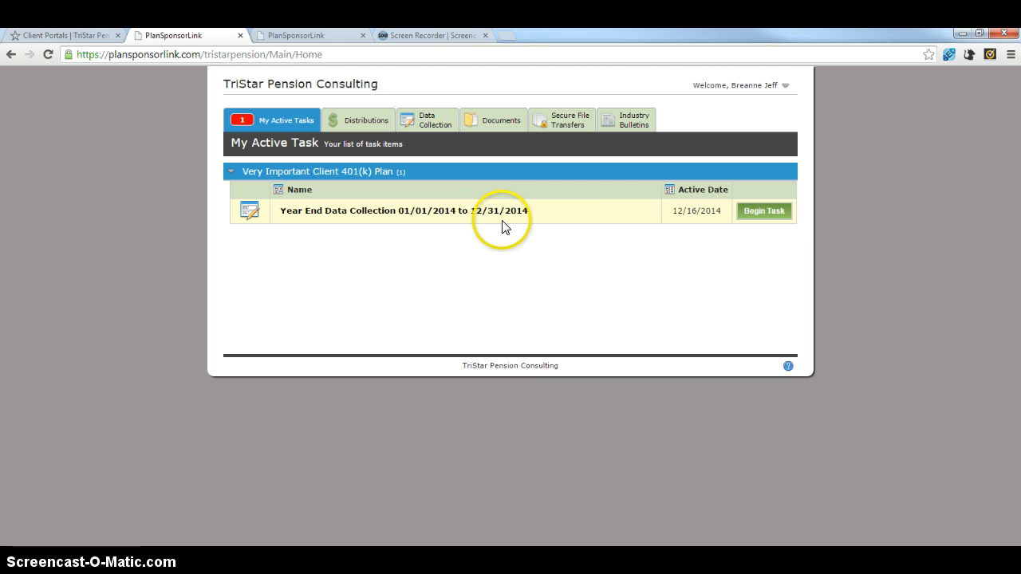
pyautogui.click(765, 212)
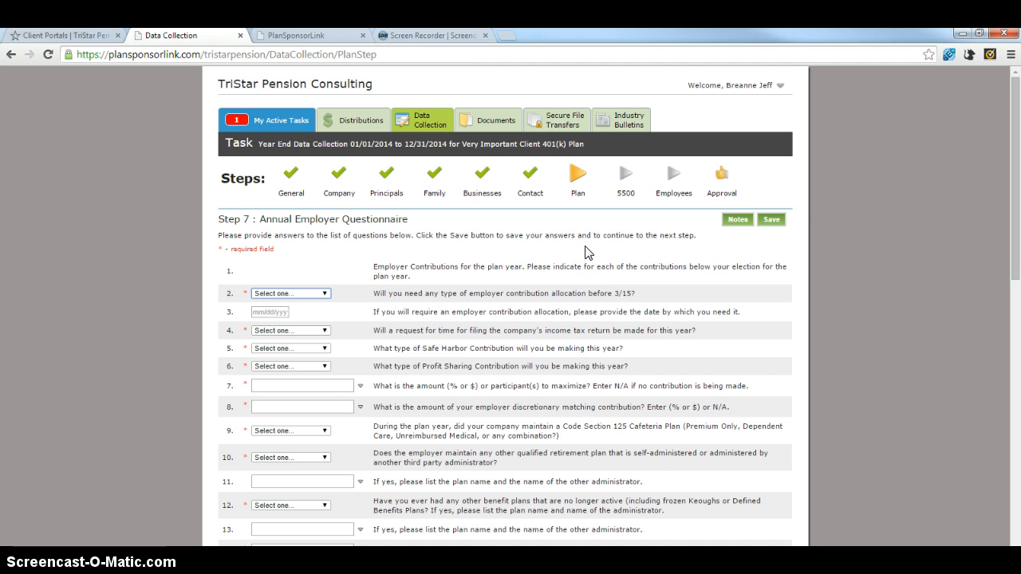
# Look through the Annual Employer Questionnaire and go back to the General step with the company contact information.
pyautogui.scroll(-5, 582, 319)
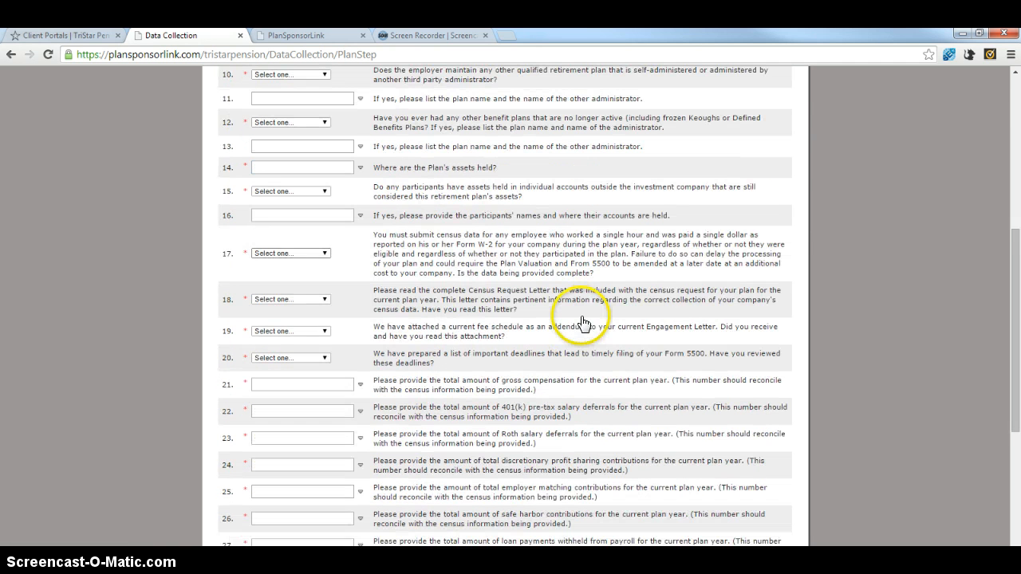
pyautogui.scroll(-5, 581, 322)
pyautogui.scroll(10, 580, 323)
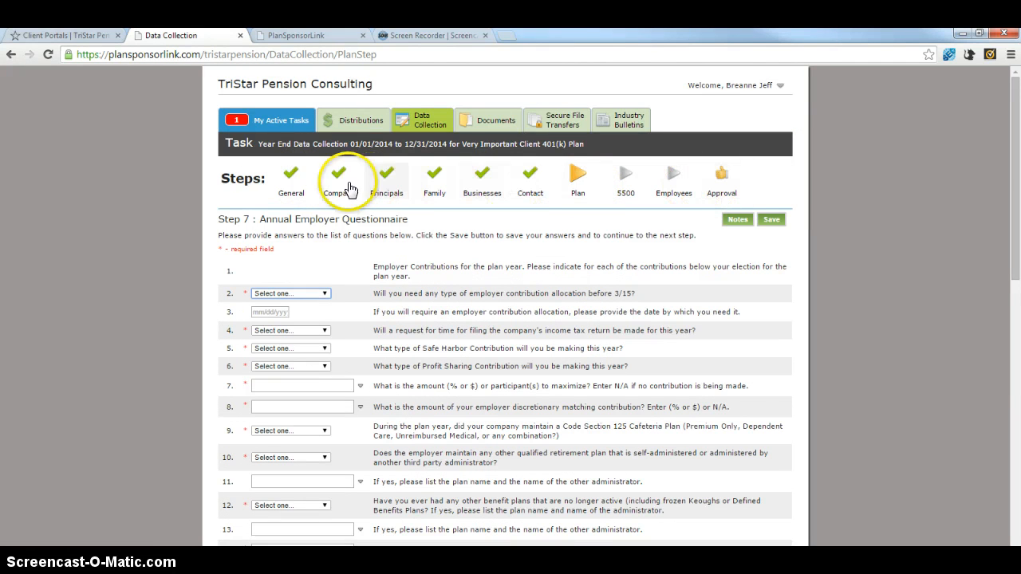
pyautogui.click(296, 180)
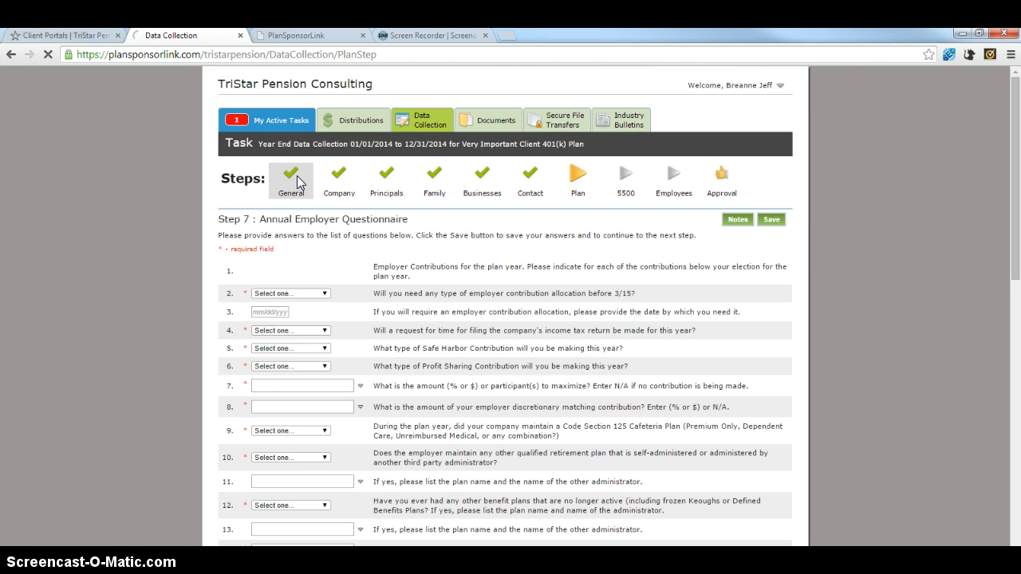
pyautogui.click(297, 181)
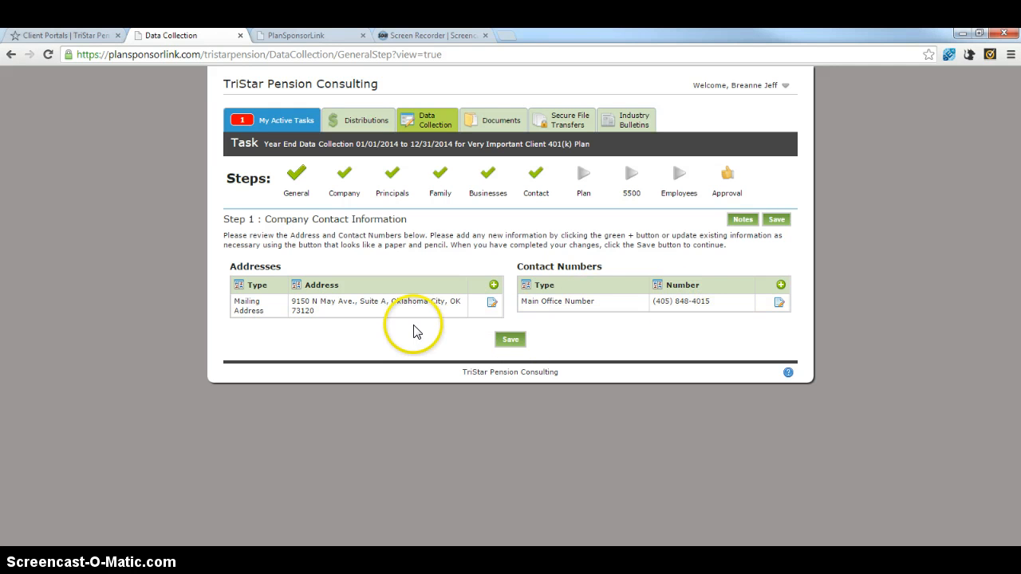
# Examine the forms for editing the mailing address, adding an address and adding a contact number, closing each without changes.
pyautogui.click(492, 304)
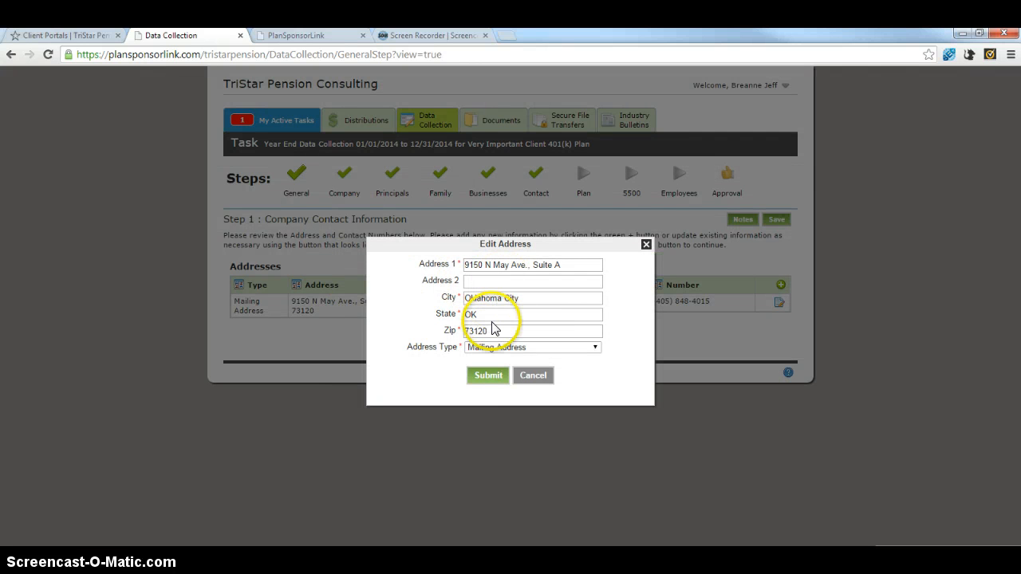
pyautogui.click(596, 348)
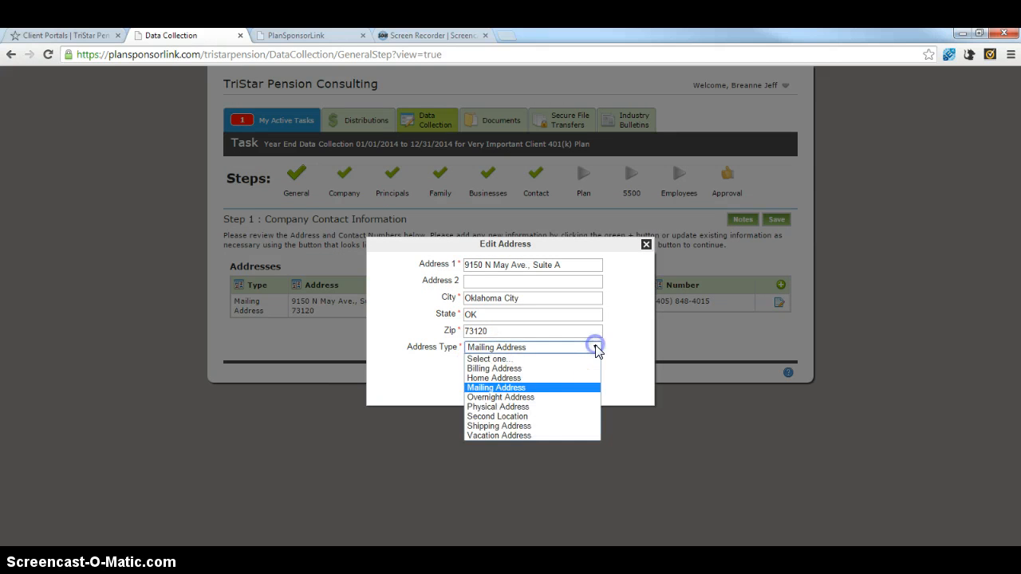
pyautogui.click(597, 349)
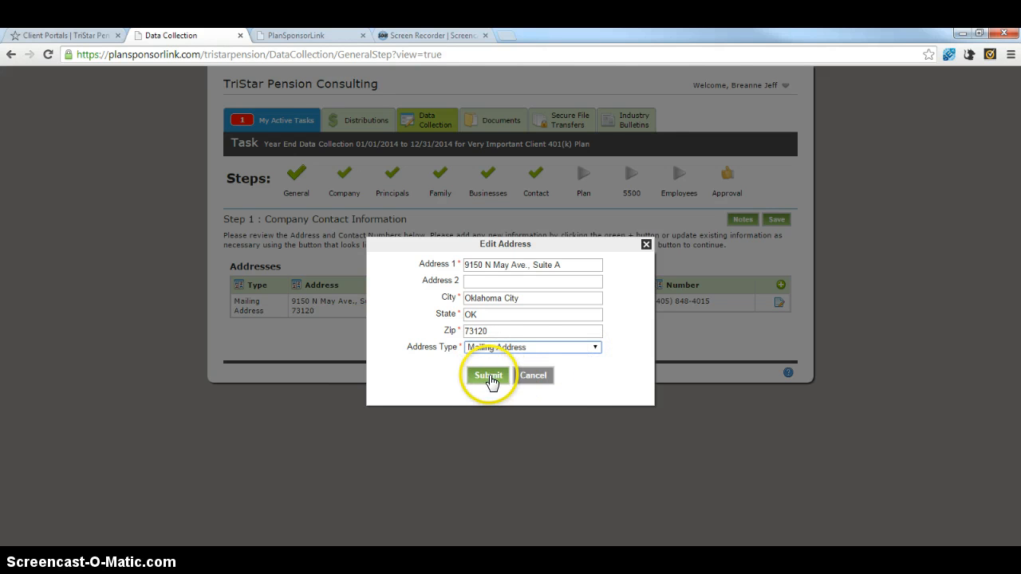
pyautogui.click(517, 376)
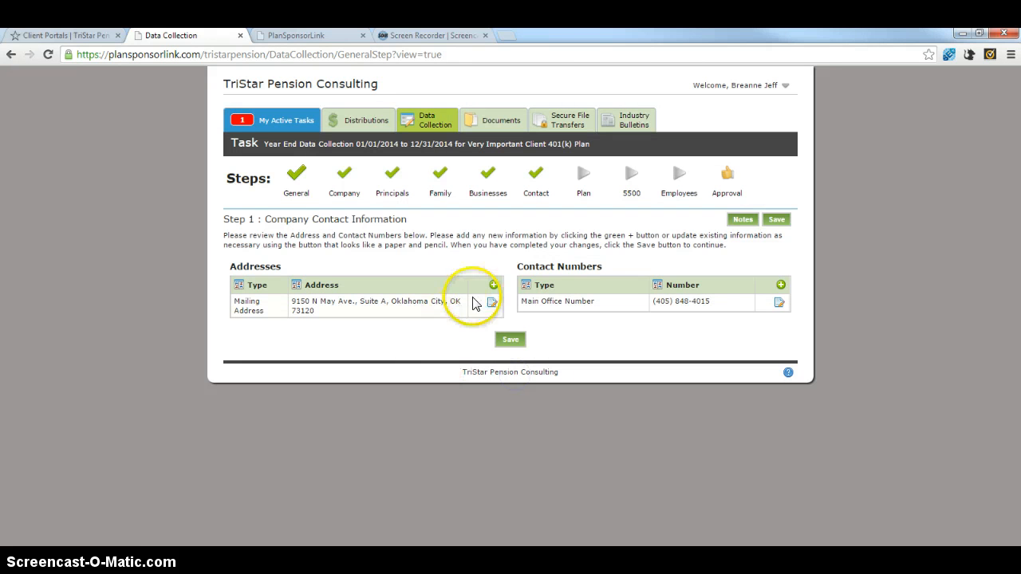
pyautogui.click(494, 286)
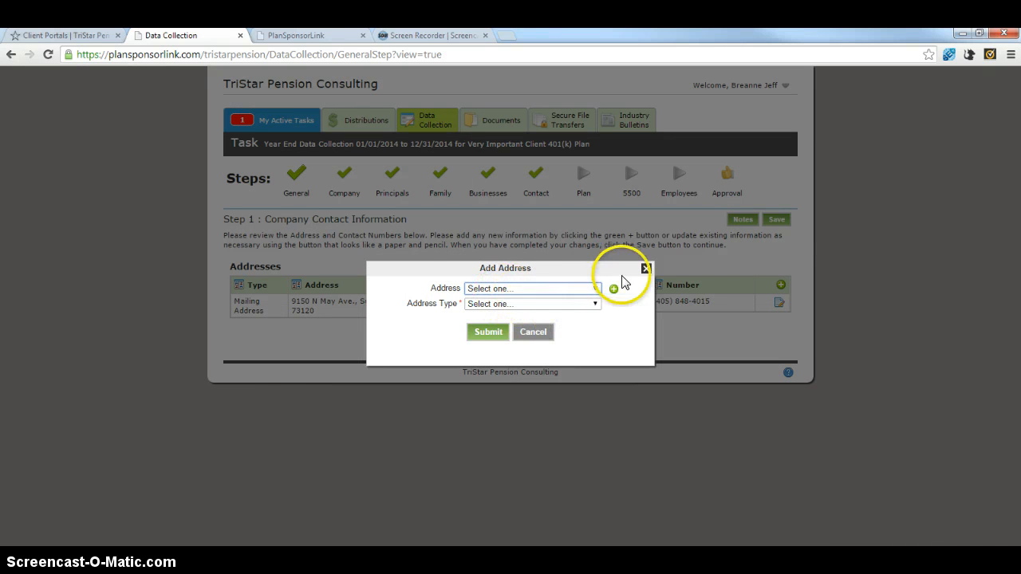
pyautogui.click(646, 269)
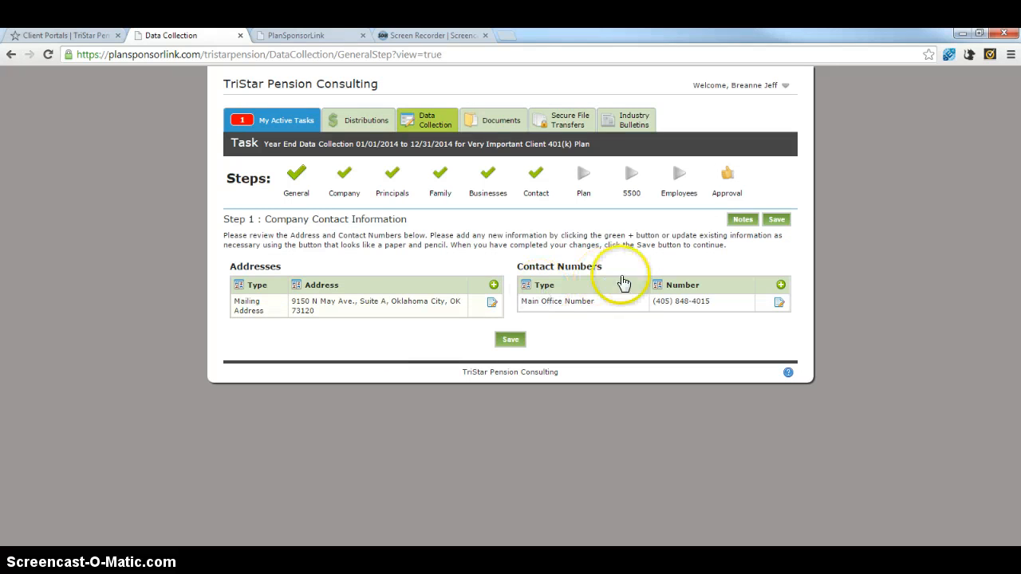
pyautogui.click(781, 285)
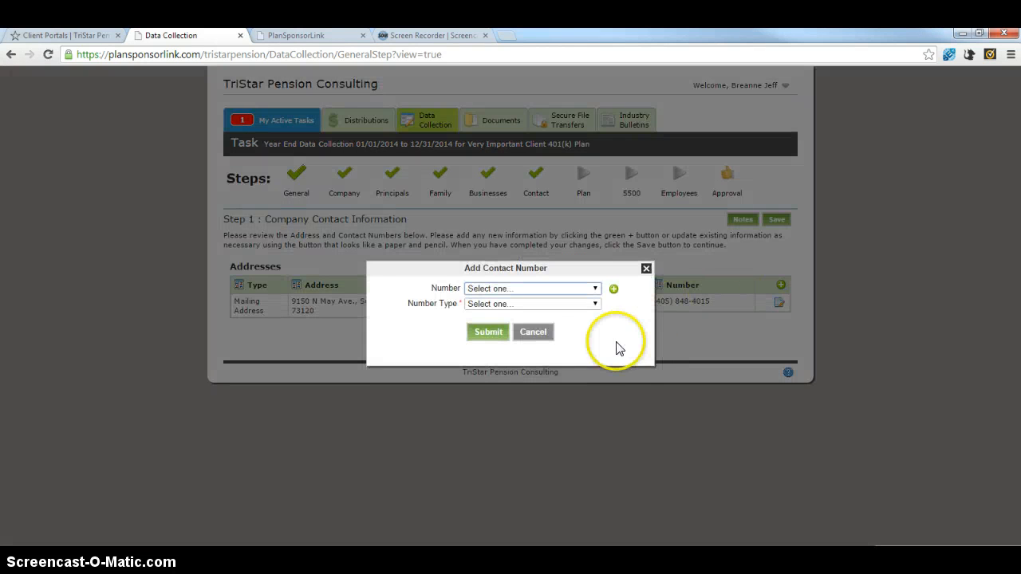
pyautogui.click(646, 270)
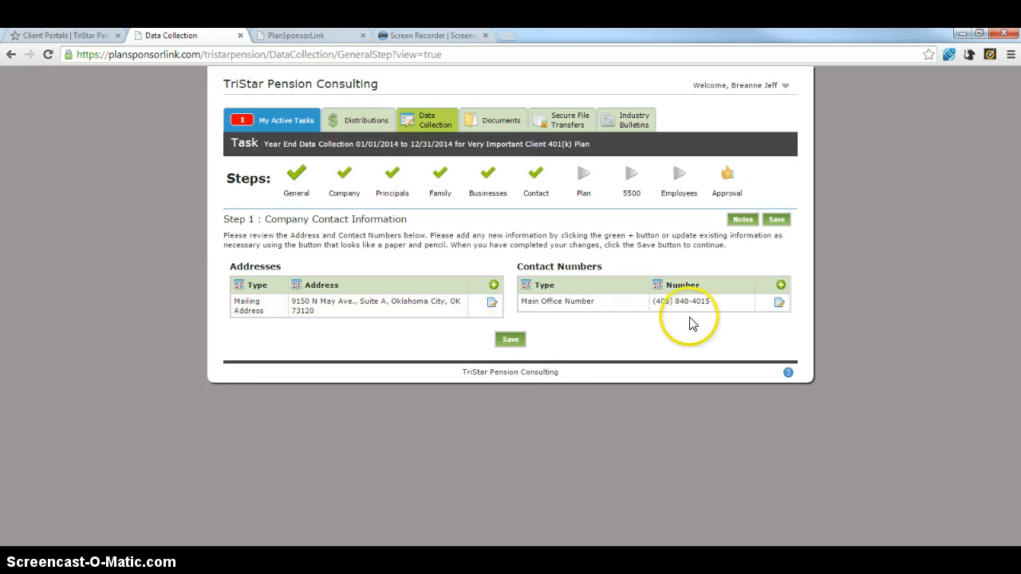
# Save the company contact information, and open and save the Employer Company Data step.
pyautogui.click(519, 343)
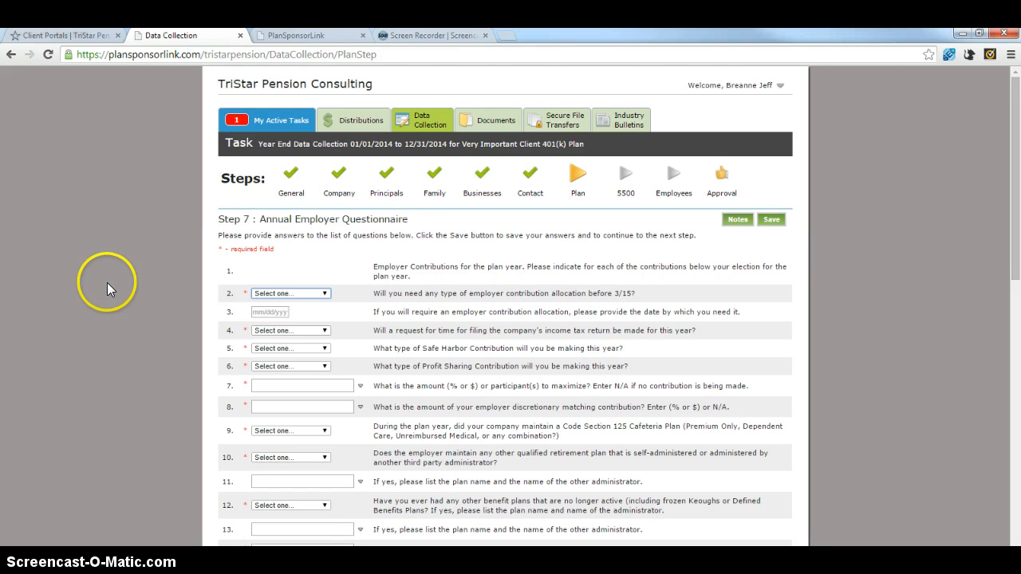
pyautogui.click(333, 186)
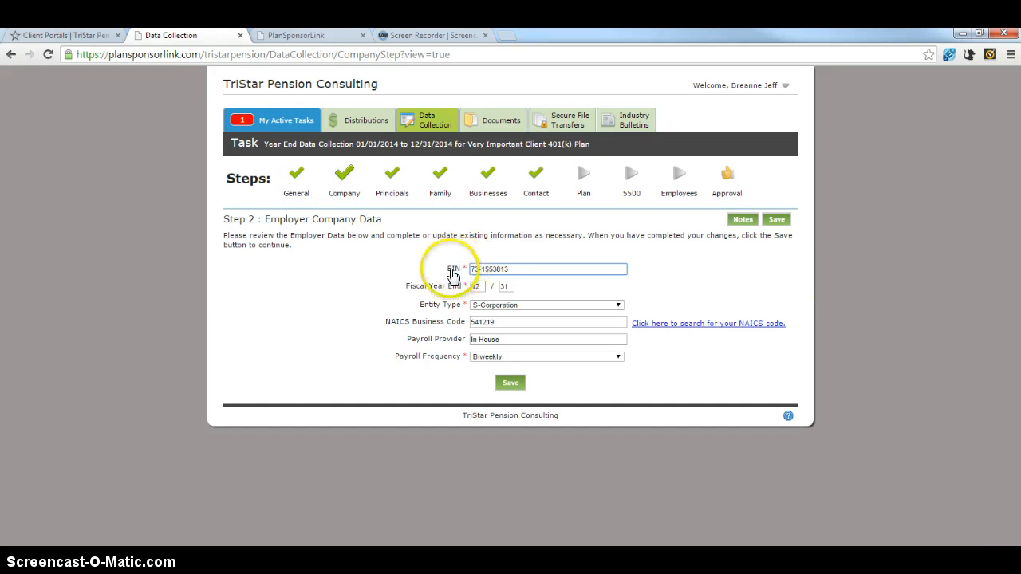
pyautogui.click(512, 384)
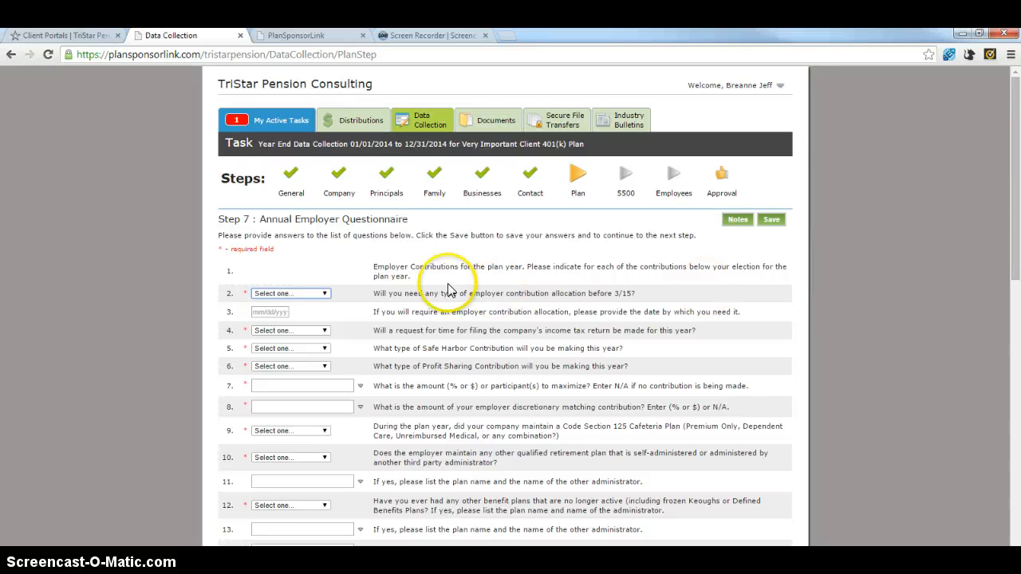
# Try to save the blank Annual Employer Questionnaire and continue to the 5500 Questionnaire.
pyautogui.scroll(-1, 411, 279)
pyautogui.scroll(-1, 416, 284)
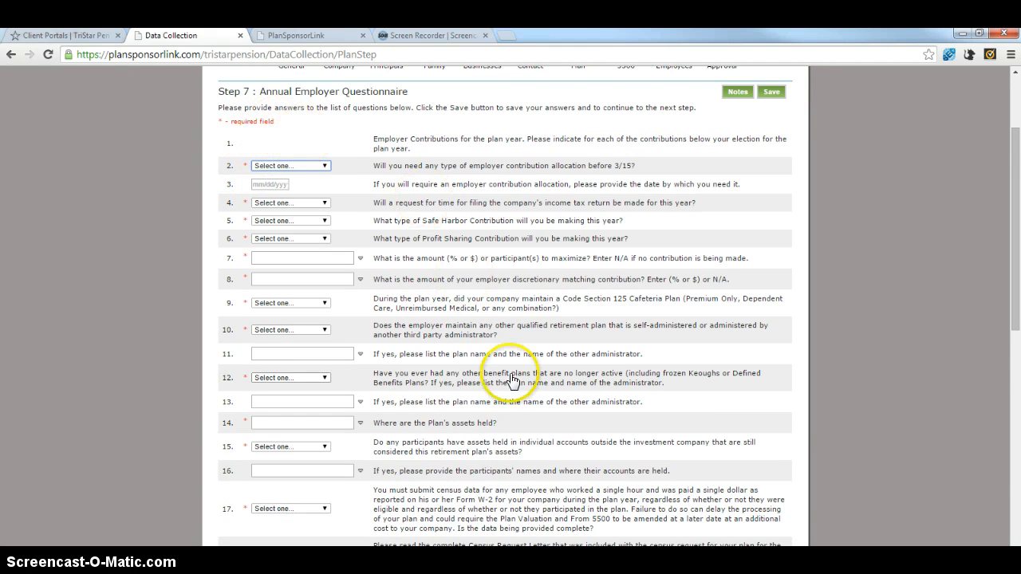
pyautogui.scroll(-10, 512, 381)
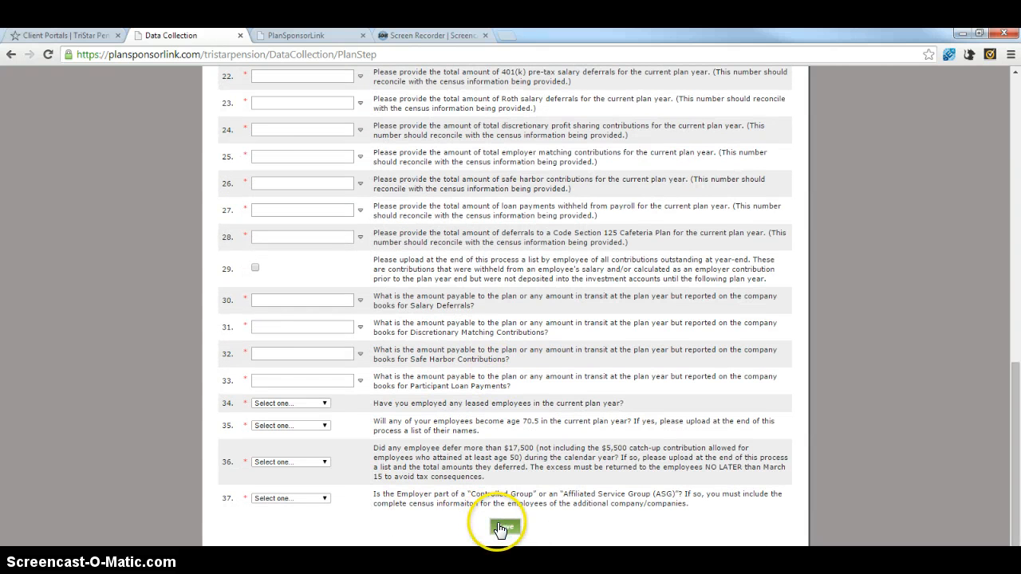
pyautogui.click(499, 527)
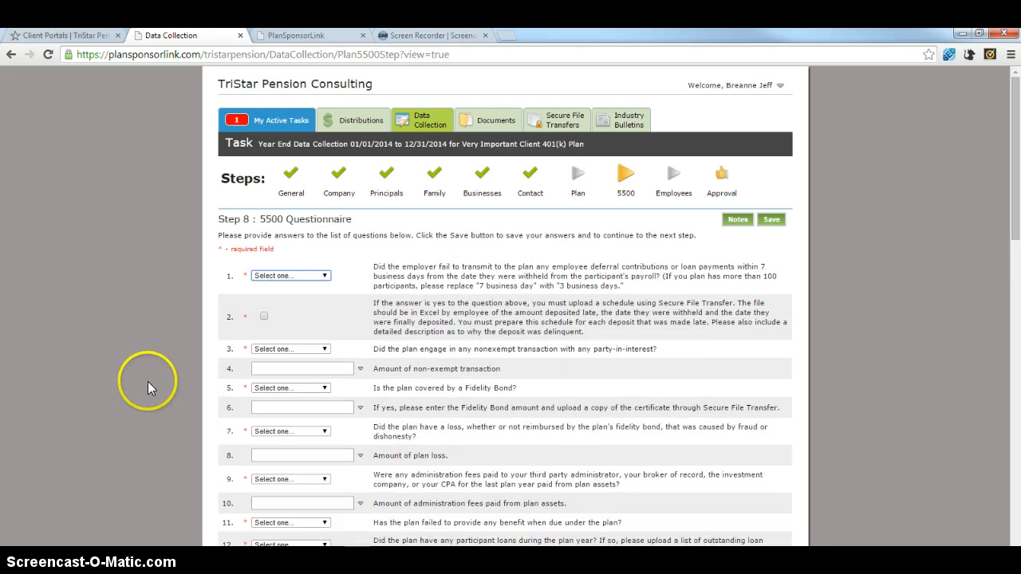
# In the 5500 Questionnaire, answer Yes to questions 1 and 3 and tick the late deposit schedule acknowledgement in question 2.
pyautogui.click(275, 275)
pyautogui.click(270, 293)
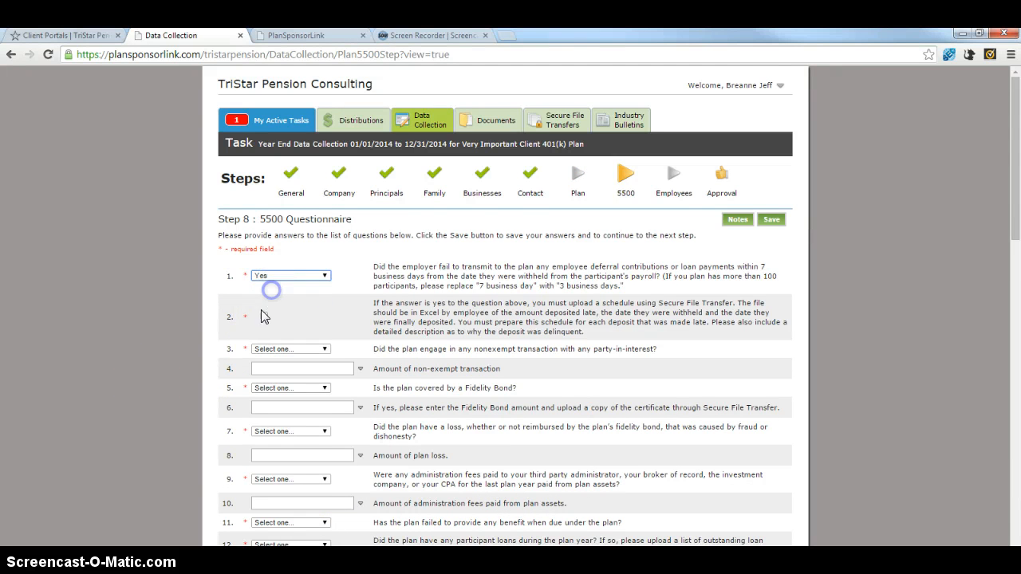
pyautogui.click(264, 316)
pyautogui.scroll(-3, 205, 326)
pyautogui.click(263, 223)
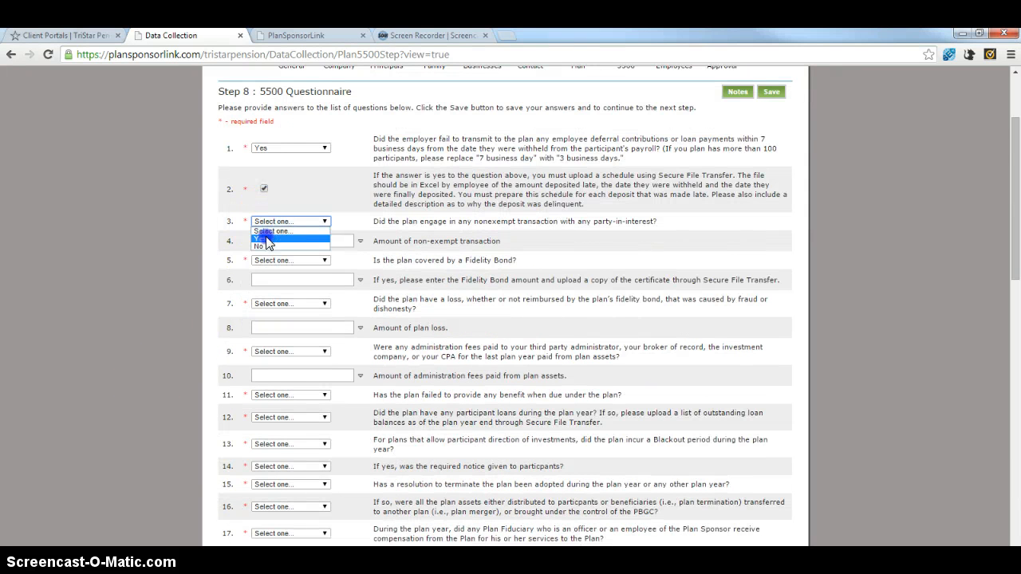
pyautogui.click(260, 239)
# Answer Yes to questions 5, 7 and 9 on the fidelity bond, plan loss and administration fees.
pyautogui.click(265, 260)
pyautogui.click(262, 278)
pyautogui.click(267, 304)
pyautogui.click(266, 322)
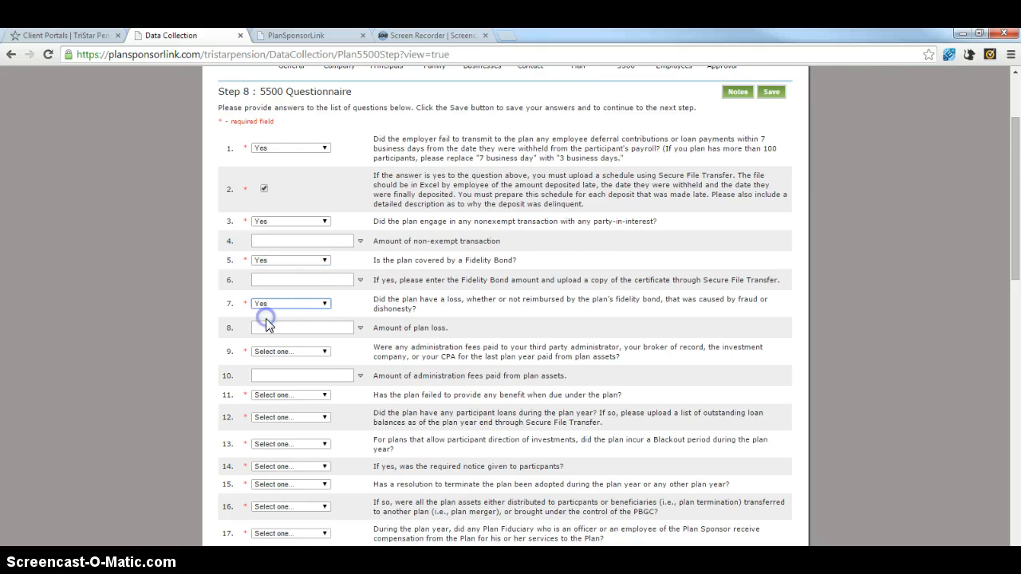
pyautogui.scroll(-1, 267, 319)
pyautogui.click(271, 351)
pyautogui.click(268, 304)
# Answer Yes to questions 11, 12 and 13 on unpaid benefits, participant loans and a blackout period.
pyautogui.click(263, 332)
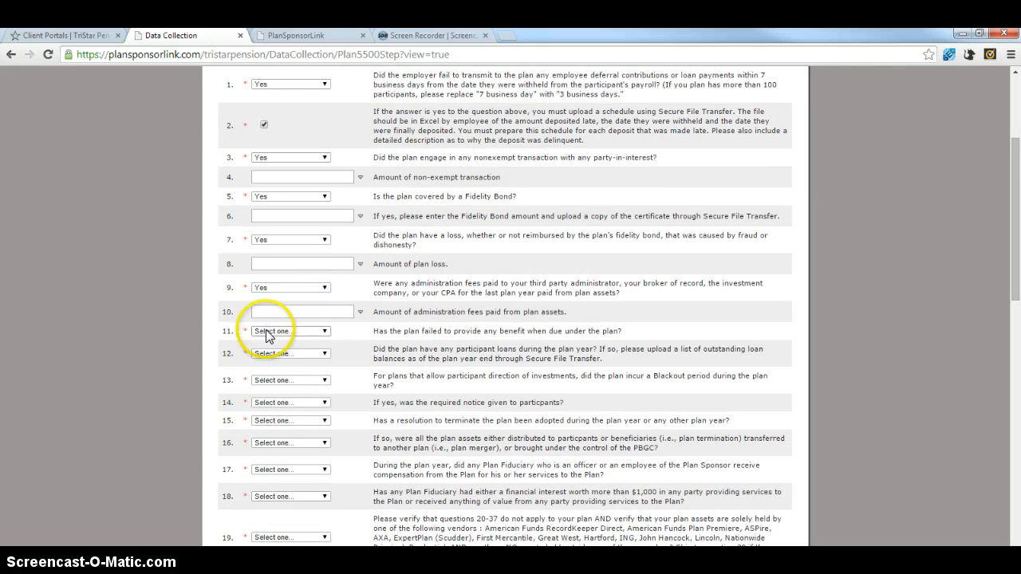
pyautogui.click(272, 347)
pyautogui.click(272, 355)
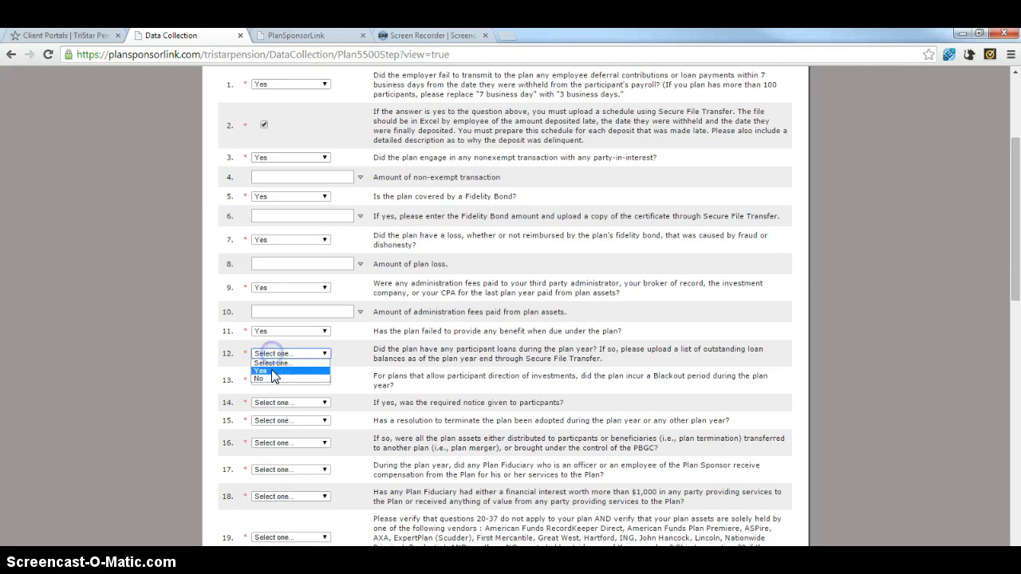
pyautogui.click(271, 369)
pyautogui.click(271, 380)
pyautogui.click(271, 402)
# Answer Yes to questions 14, 15 and 16 on the required notice, the plan termination resolution and the distribution of plan assets.
pyautogui.click(271, 403)
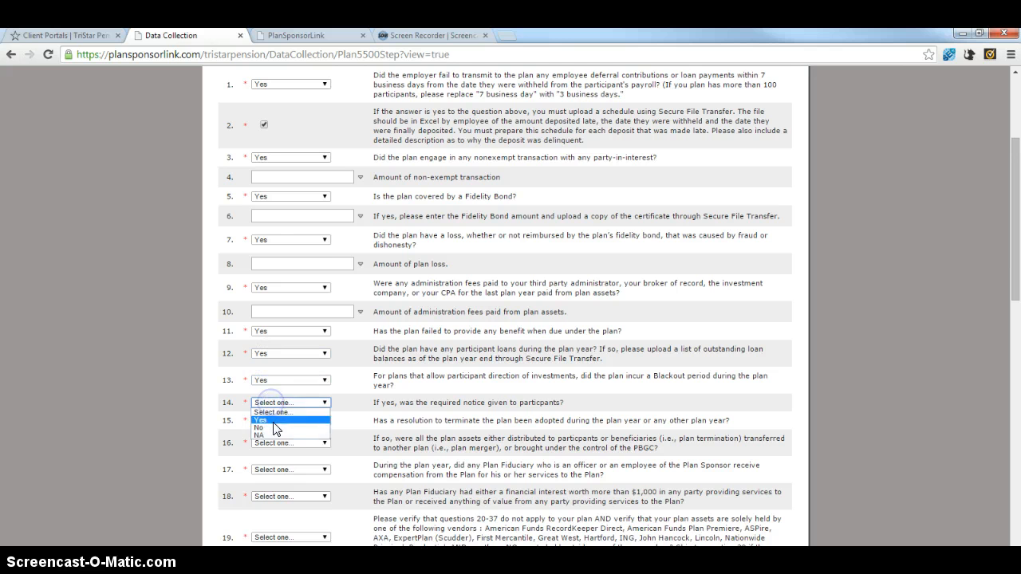
pyautogui.click(271, 413)
pyautogui.scroll(-1, 271, 420)
pyautogui.click(278, 358)
pyautogui.click(281, 374)
pyautogui.click(271, 379)
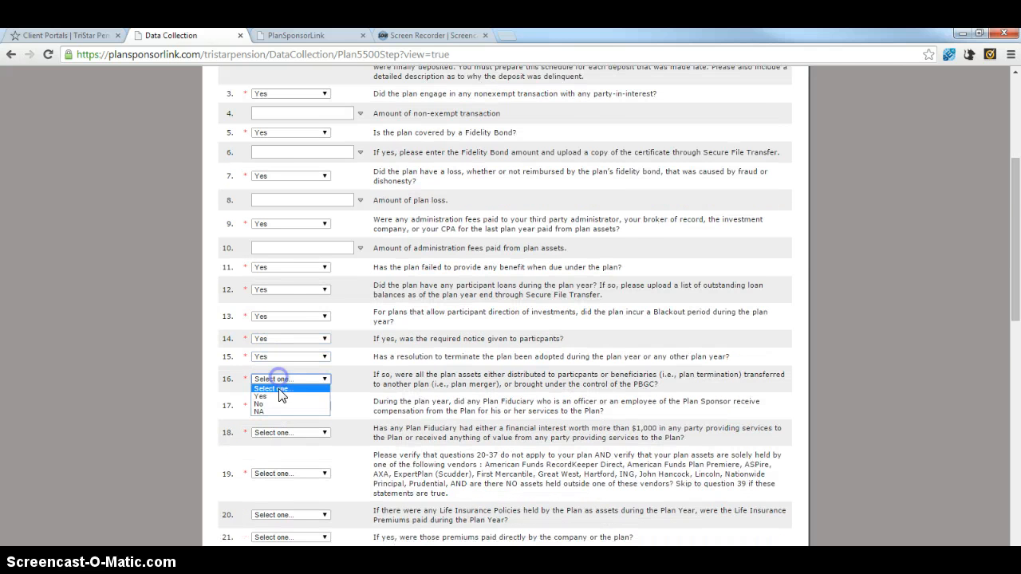
pyautogui.click(275, 397)
# Answer No to question 17 on fiduciary compensation, and Yes to questions 18 and 19 on financial interest and plan asset vendors.
pyautogui.scroll(-2, 278, 393)
pyautogui.click(280, 305)
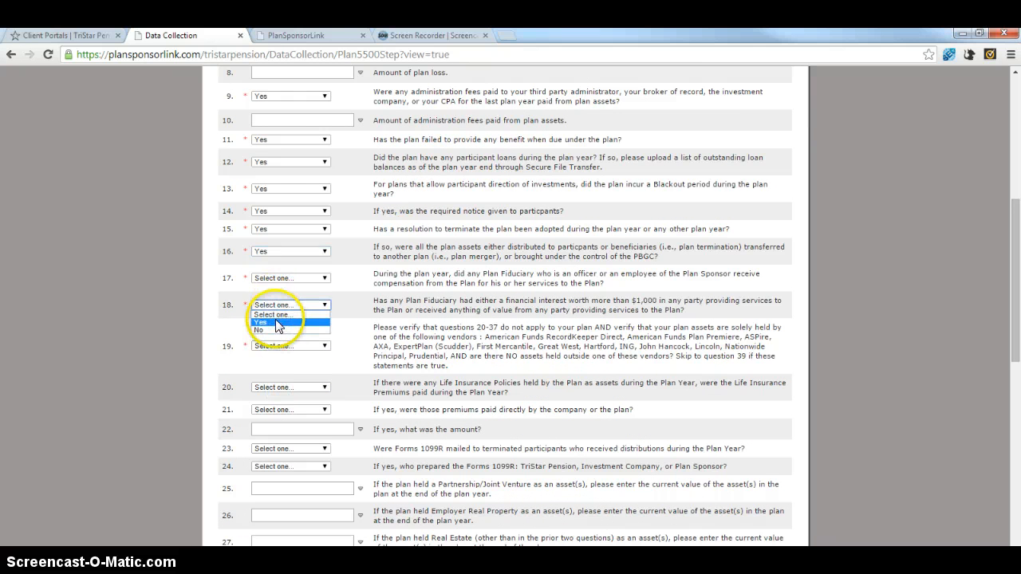
pyautogui.click(272, 321)
pyautogui.click(271, 278)
pyautogui.click(275, 300)
pyautogui.click(279, 346)
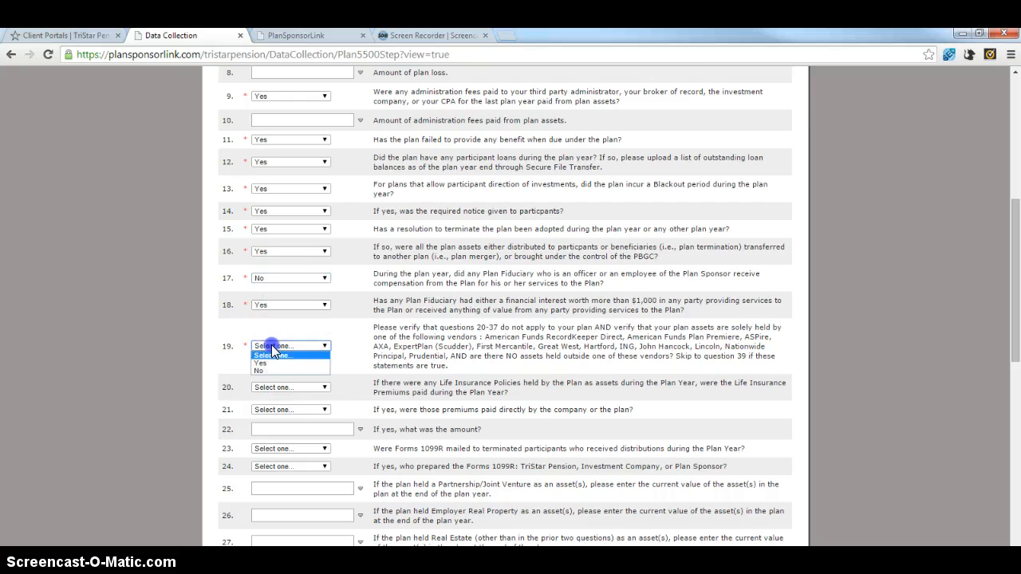
pyautogui.click(272, 359)
# Answer Yes to question 38 on assets held for investment and No to question 40 on the audit requirements.
pyautogui.scroll(-3, 272, 367)
pyautogui.scroll(-4, 273, 365)
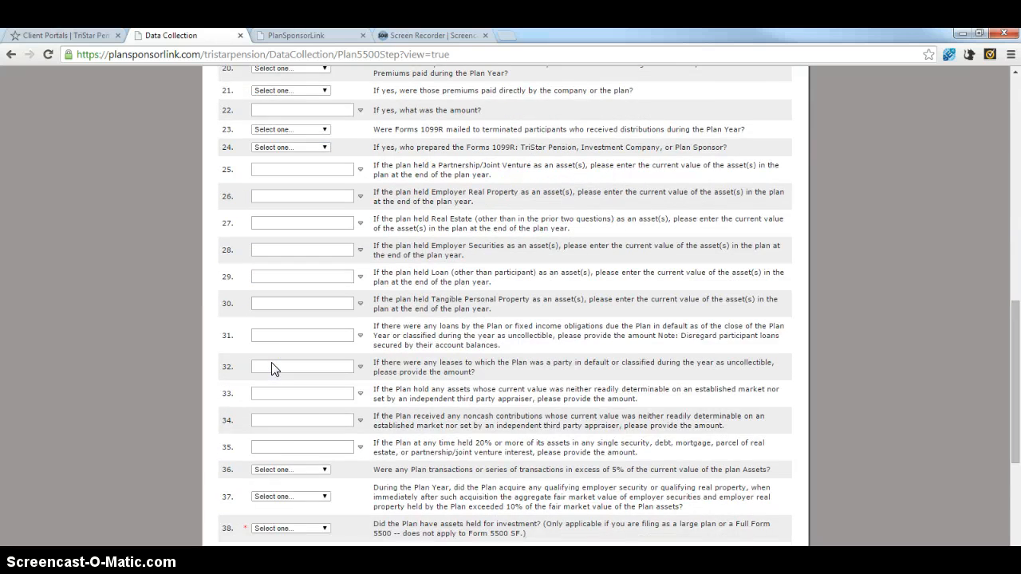
pyautogui.click(277, 401)
pyautogui.click(263, 418)
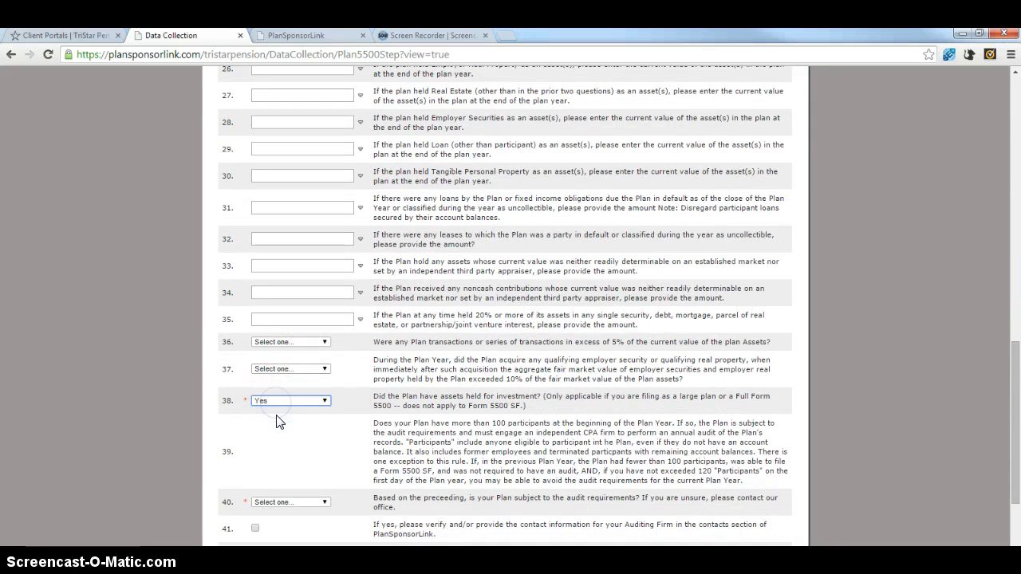
pyautogui.scroll(-2, 278, 421)
pyautogui.click(280, 375)
pyautogui.click(260, 399)
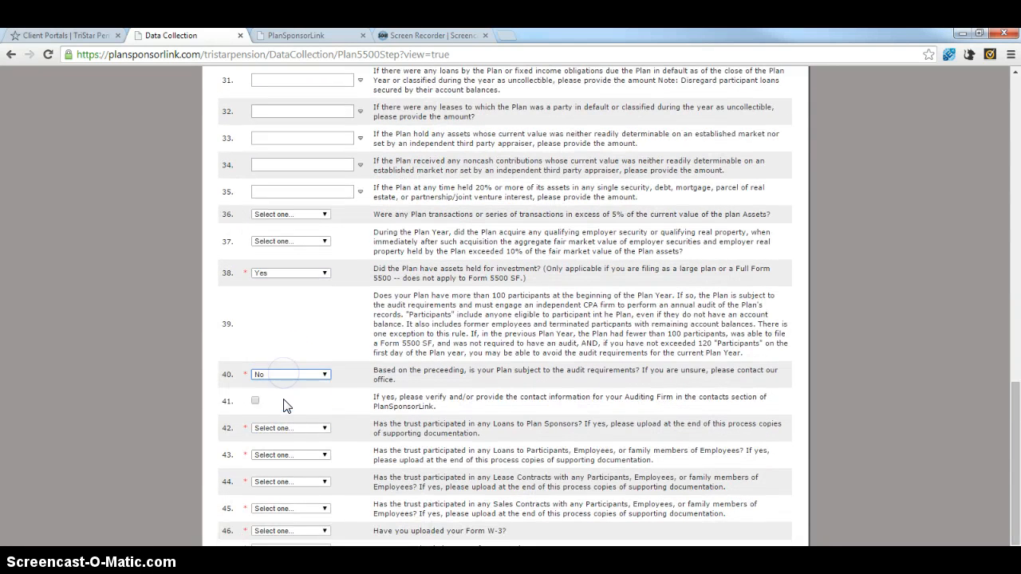
# Answer Yes to questions 42 to 45 on the trust's loans, lease contracts and sales contracts.
pyautogui.scroll(-1, 261, 378)
pyautogui.click(275, 364)
pyautogui.click(275, 381)
pyautogui.click(285, 391)
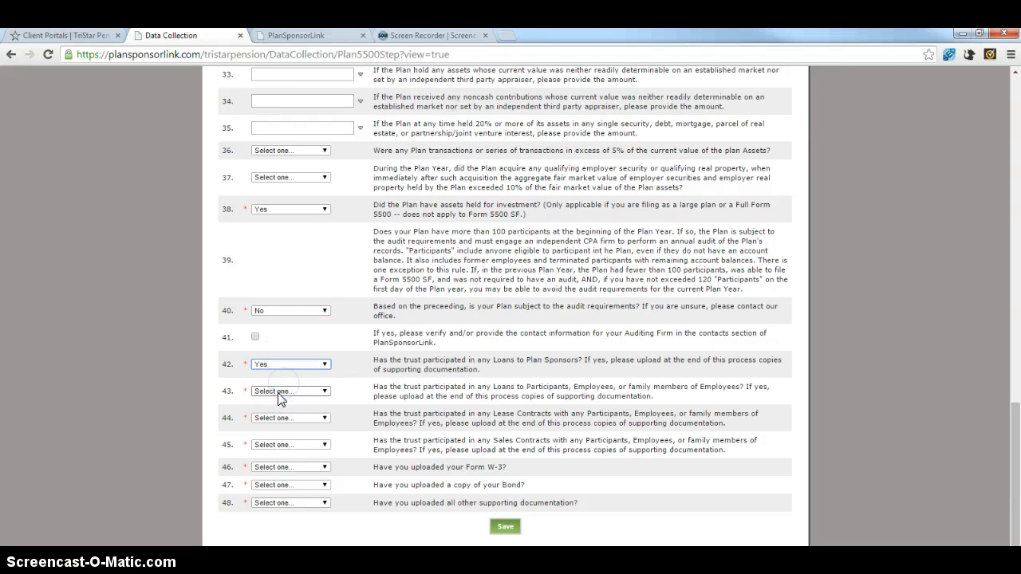
pyautogui.click(271, 409)
pyautogui.click(274, 417)
pyautogui.click(274, 435)
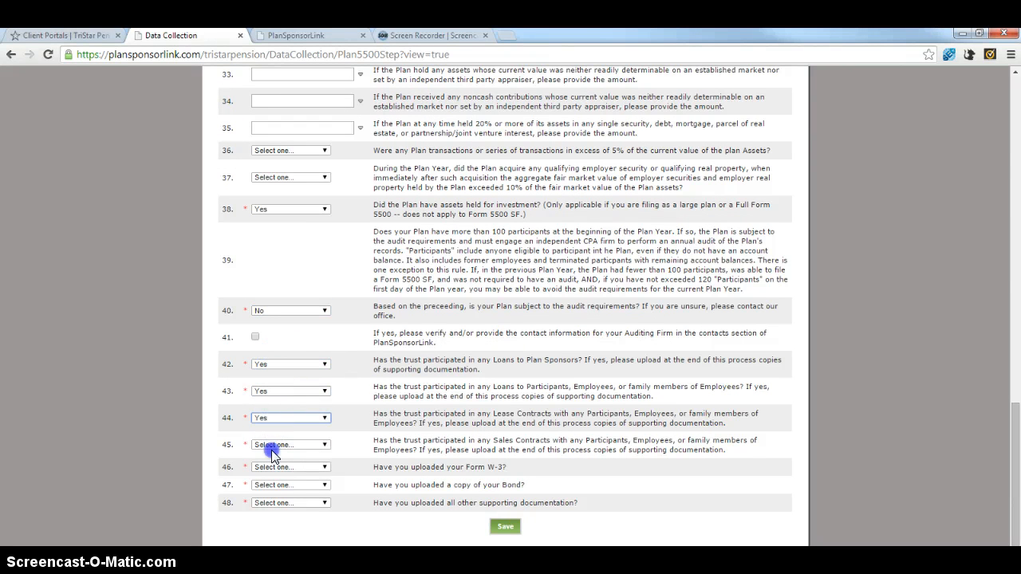
pyautogui.click(272, 444)
pyautogui.click(271, 462)
# Answer Yes to questions 46, 47 and 48 on uploaded documents, and save the 5500 Questionnaire.
pyautogui.click(272, 466)
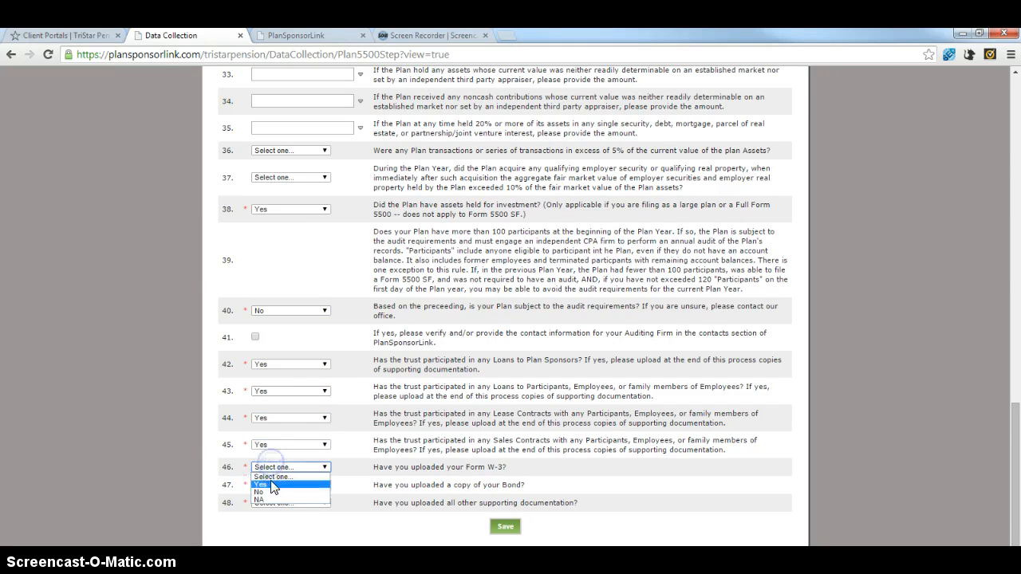
pyautogui.click(270, 485)
pyautogui.click(271, 485)
pyautogui.click(271, 502)
pyautogui.click(272, 503)
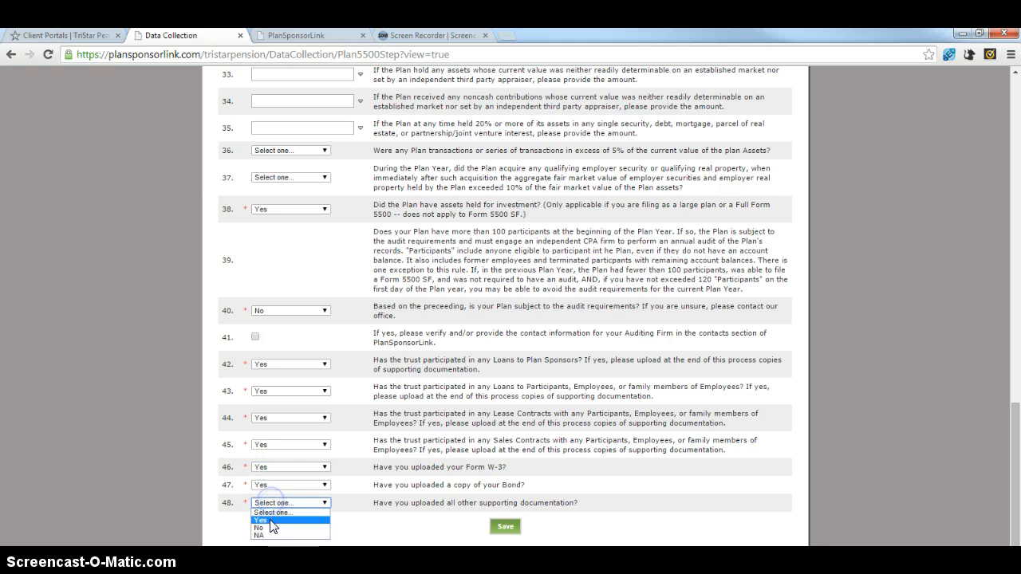
pyautogui.click(263, 521)
pyautogui.click(498, 528)
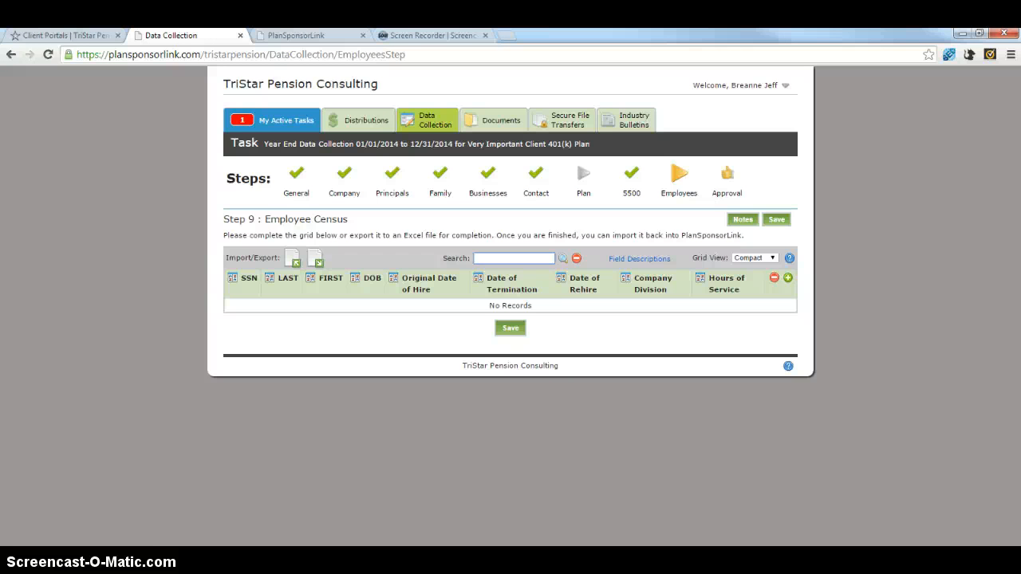
# Try to submit a new employee record with only the SSN field filled in, and cancel the entry.
pyautogui.click(789, 279)
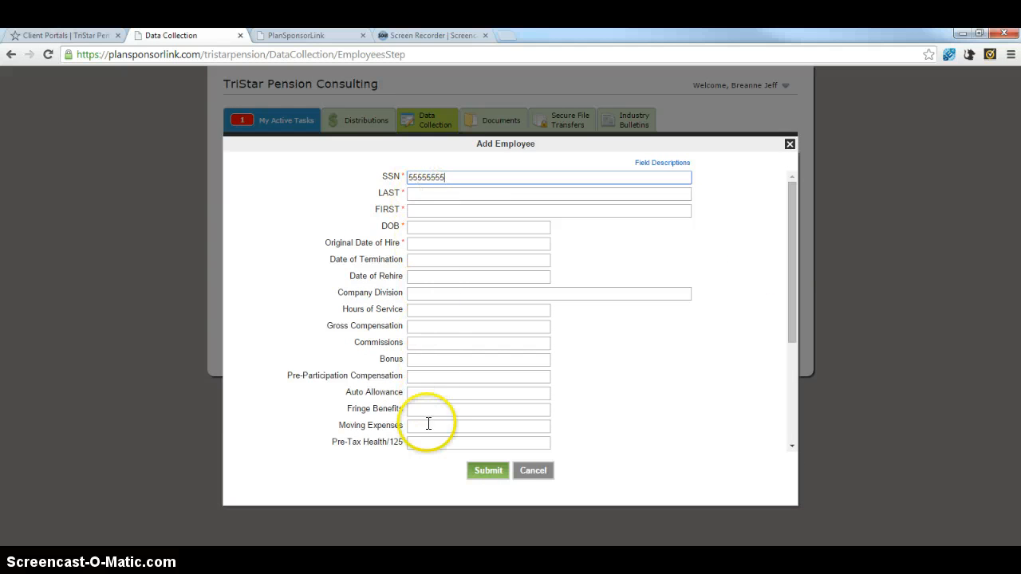
pyautogui.click(493, 473)
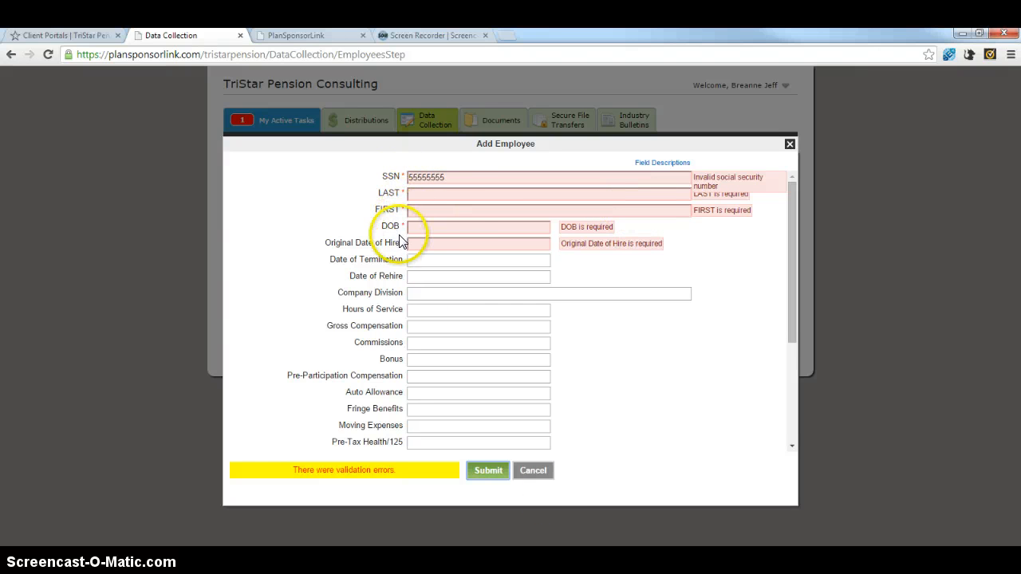
pyautogui.click(548, 472)
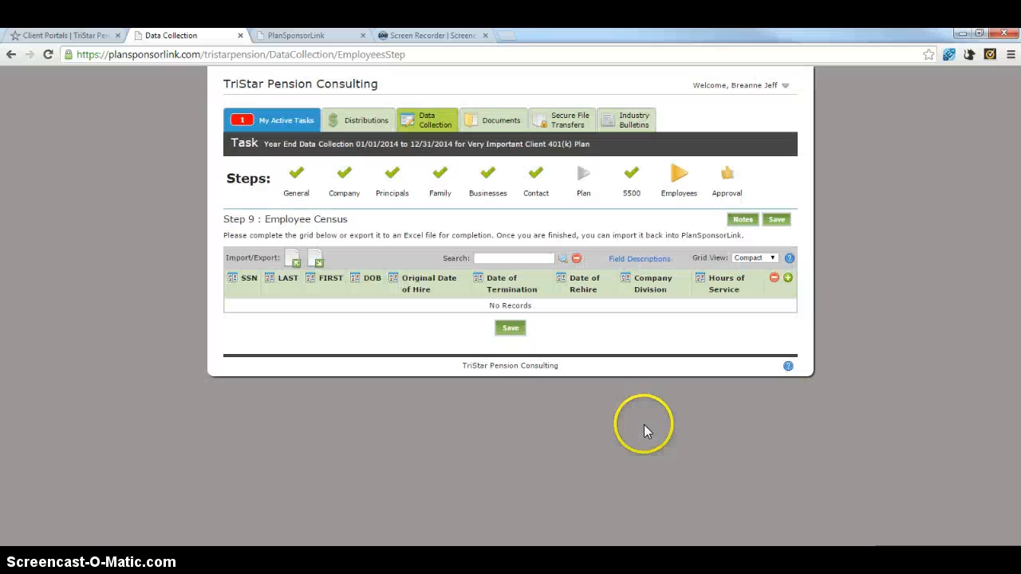
# Export the employee census as an XLS file and open the downloaded workbook maximized in Excel.
pyautogui.click(315, 260)
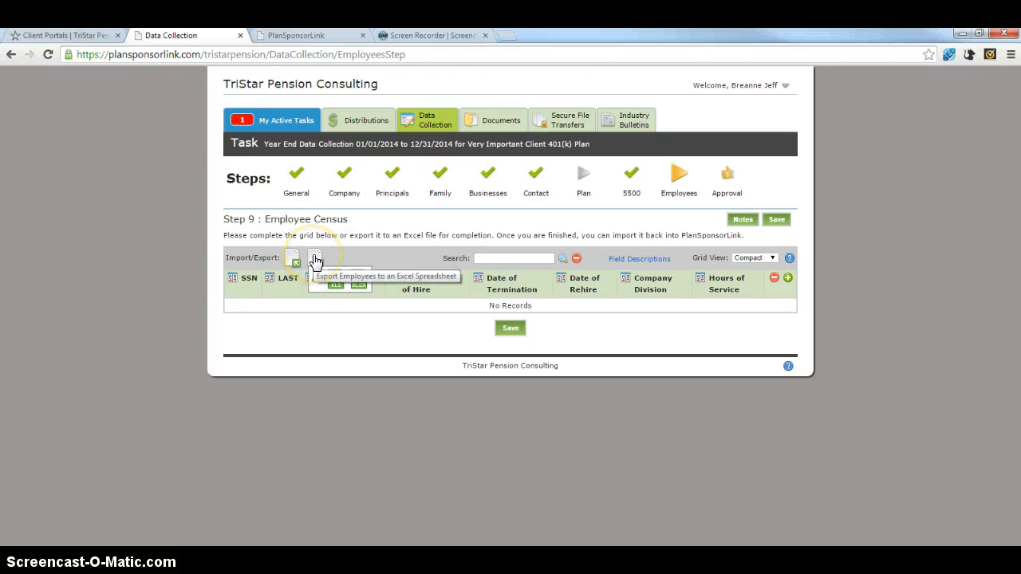
pyautogui.moveTo(320, 263)
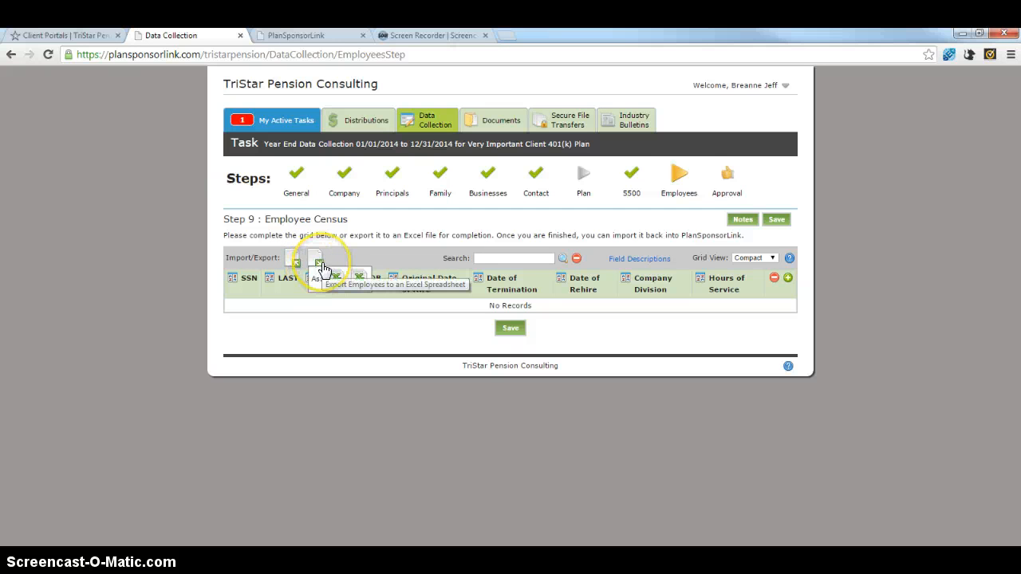
pyautogui.click(317, 261)
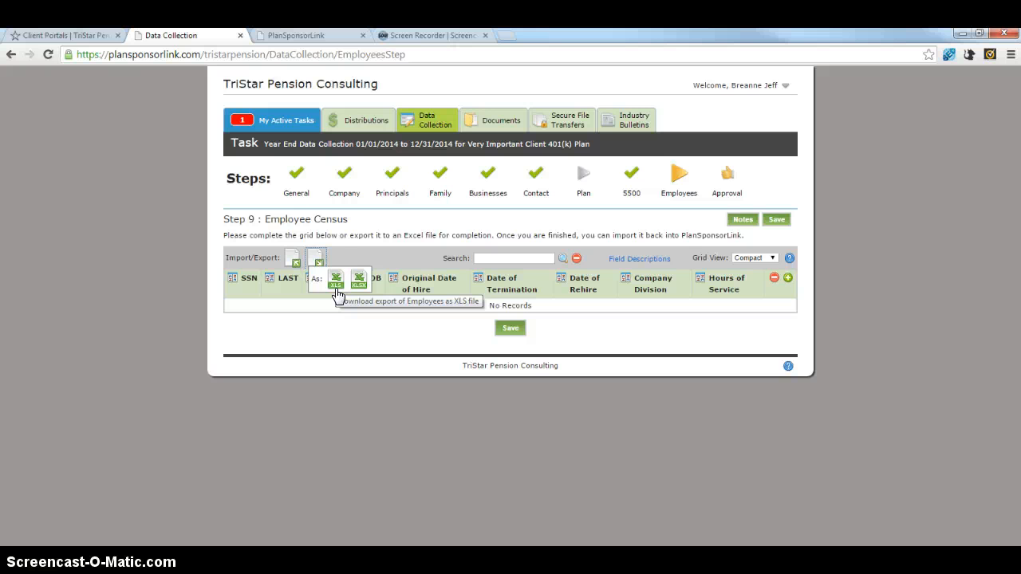
pyautogui.click(336, 292)
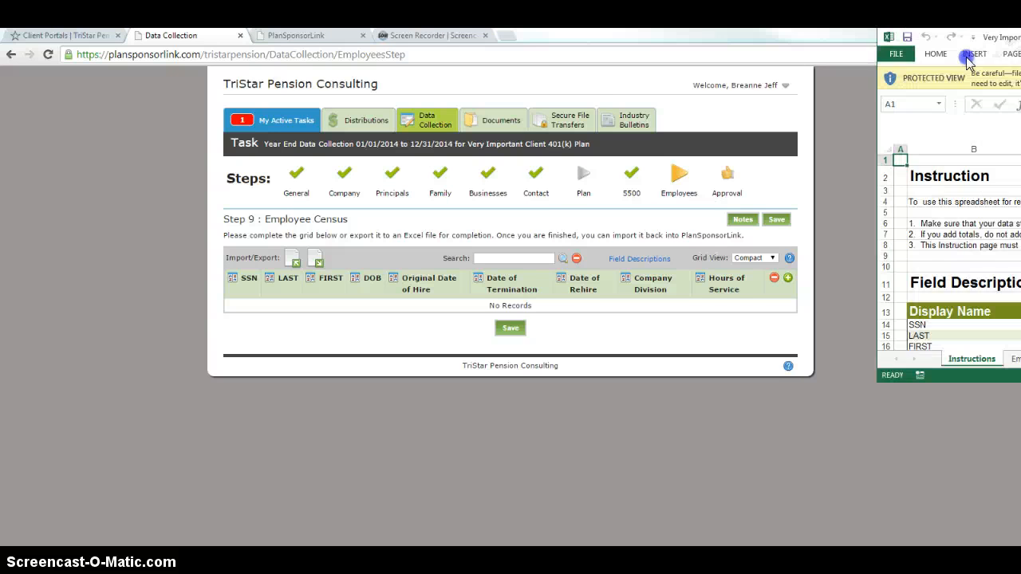
pyautogui.click(684, 105)
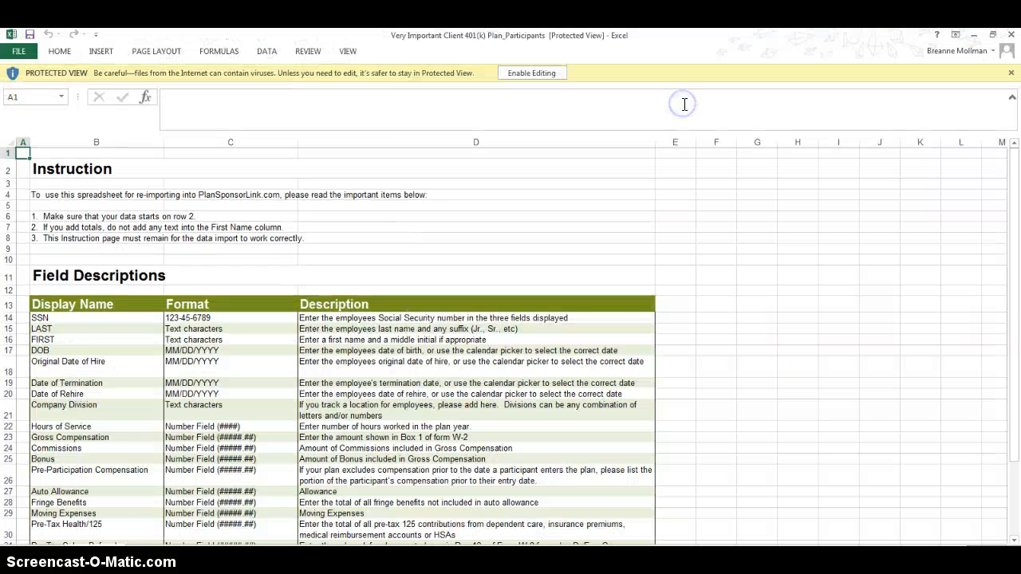
# Review the import instructions and field descriptions in the exported participants workbook, and close it.
pyautogui.click(715, 291)
pyautogui.scroll(-7, 716, 290)
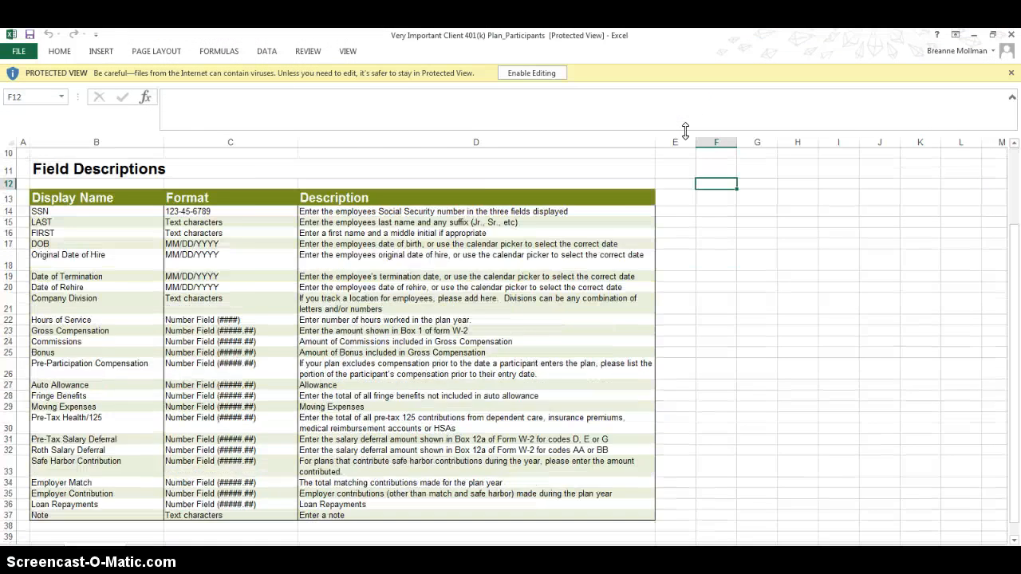
pyautogui.scroll(7, 686, 130)
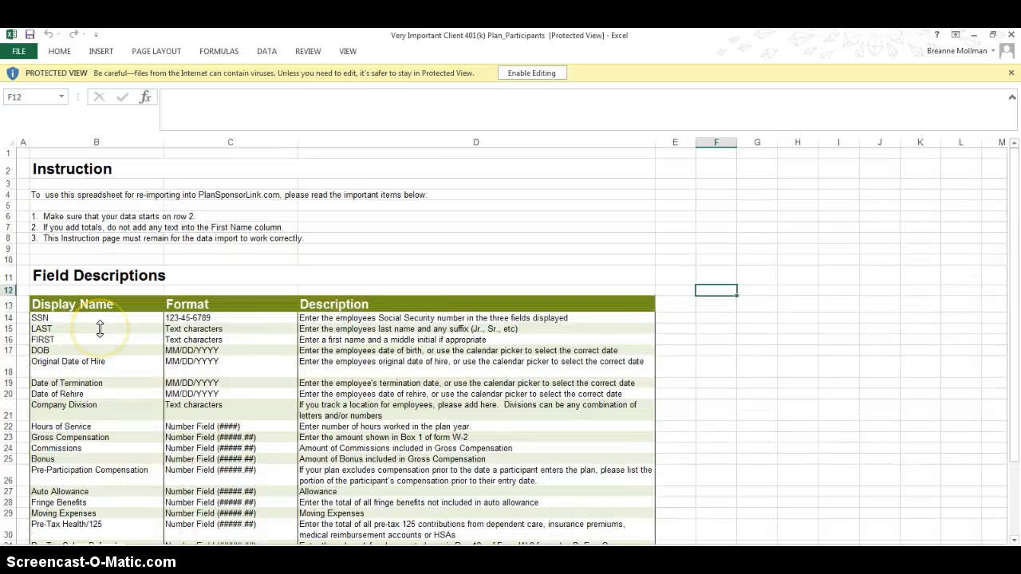
pyautogui.scroll(-12, 99, 329)
pyautogui.scroll(11, 98, 329)
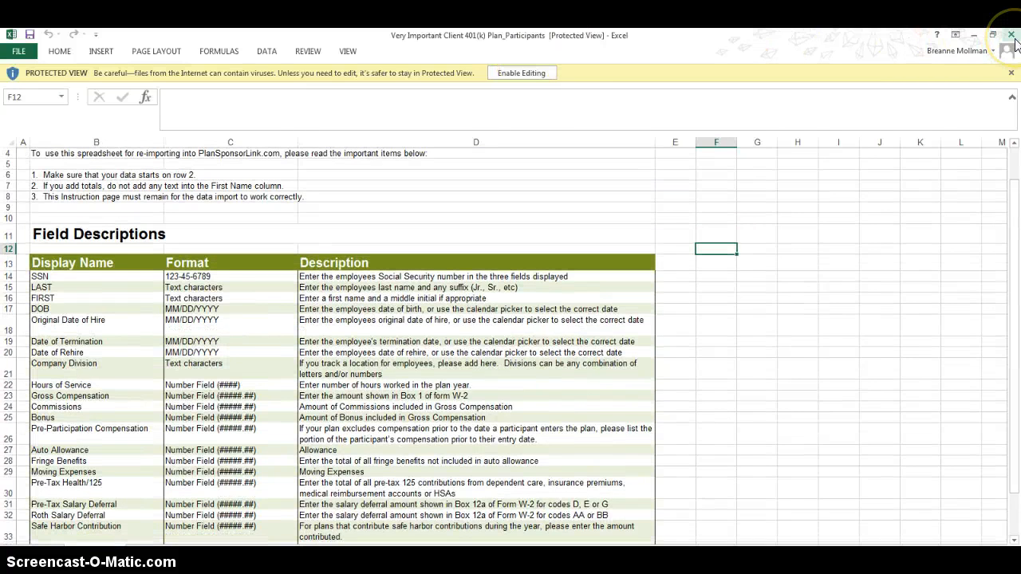
pyautogui.click(1011, 36)
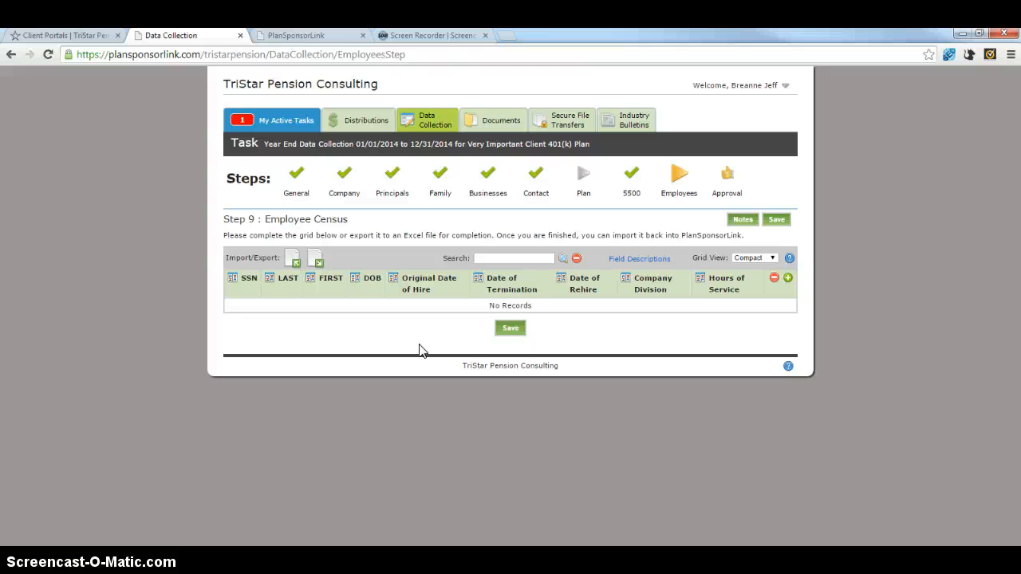
# Open the employee import from an Excel spreadsheet, browse the Desktop for a file, and cancel without importing.
pyautogui.click(380, 326)
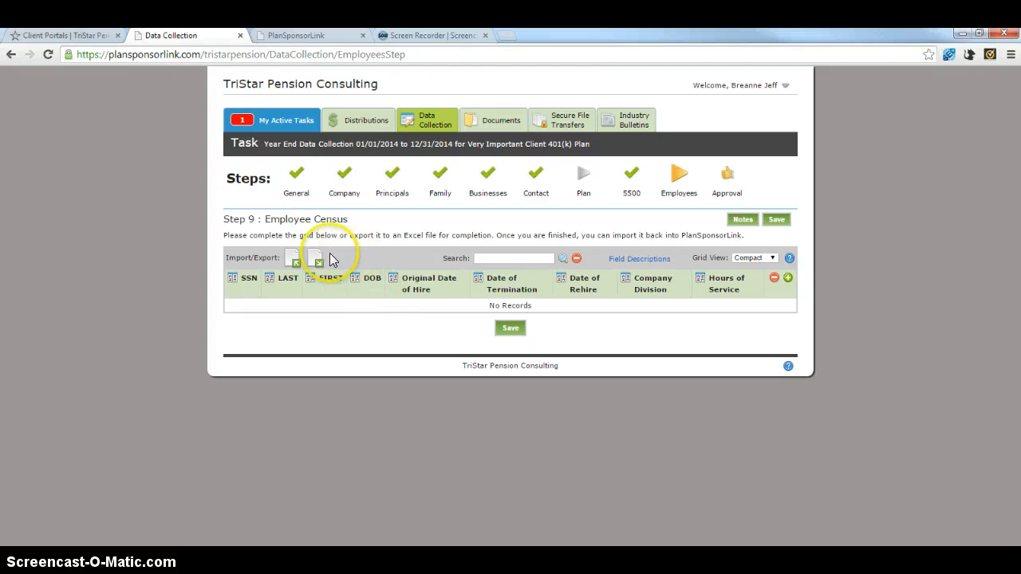
pyautogui.moveTo(315, 261)
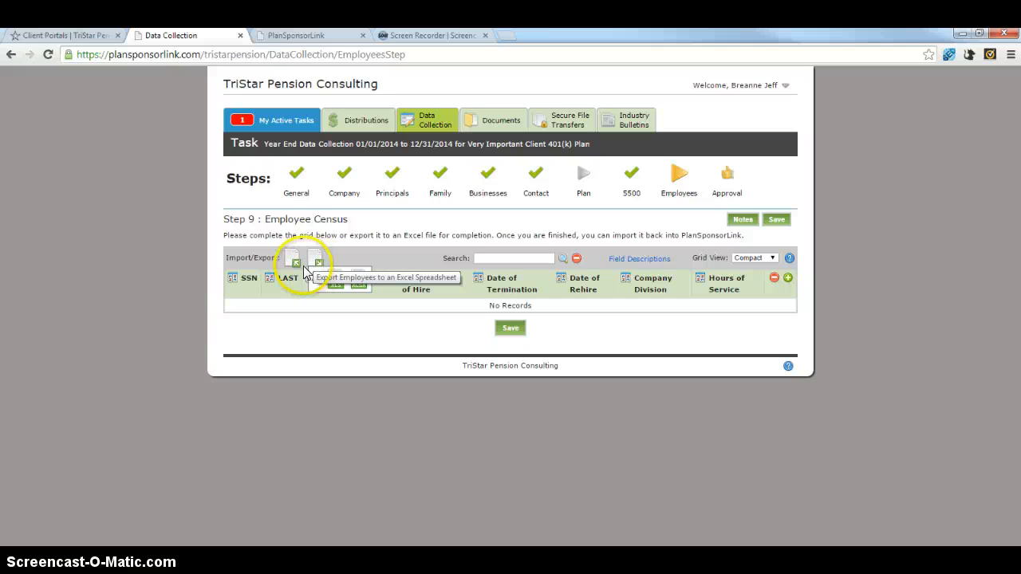
pyautogui.click(293, 264)
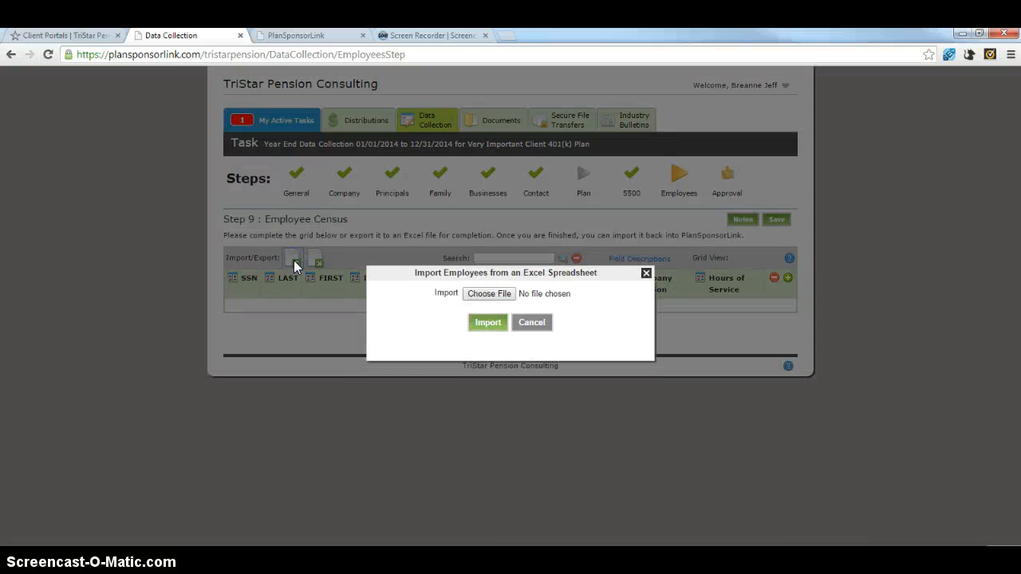
pyautogui.click(479, 307)
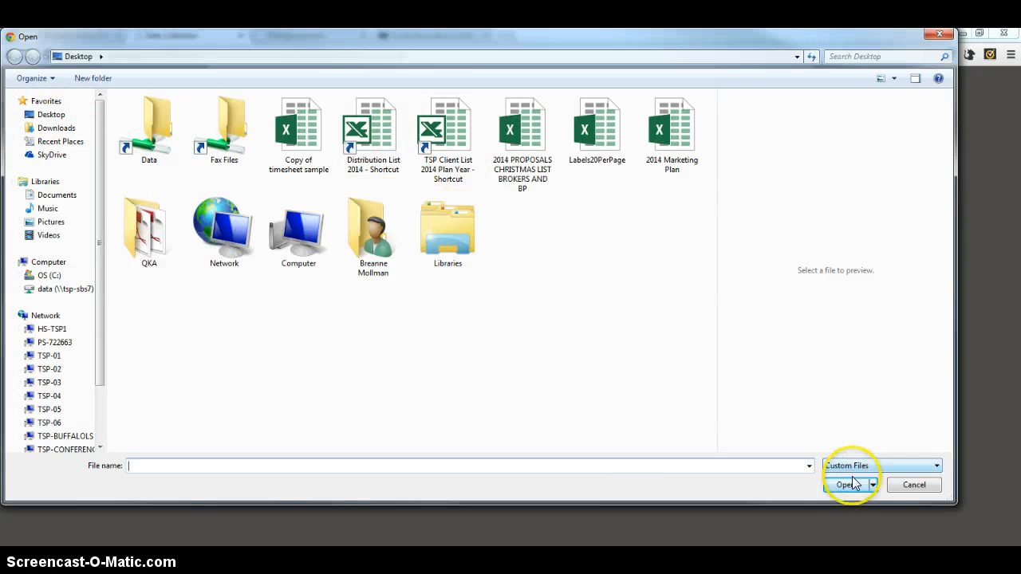
pyautogui.click(936, 36)
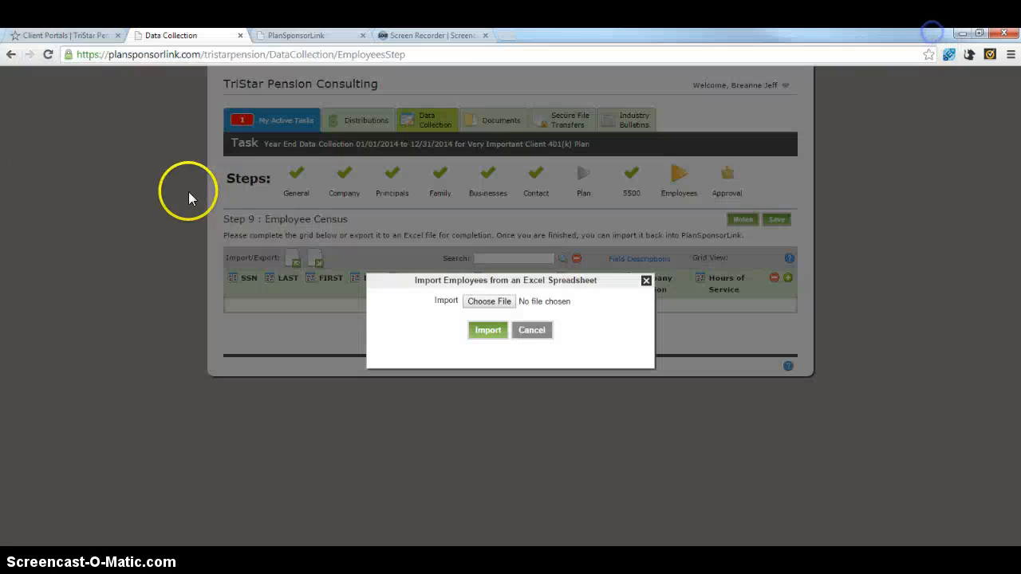
pyautogui.click(646, 280)
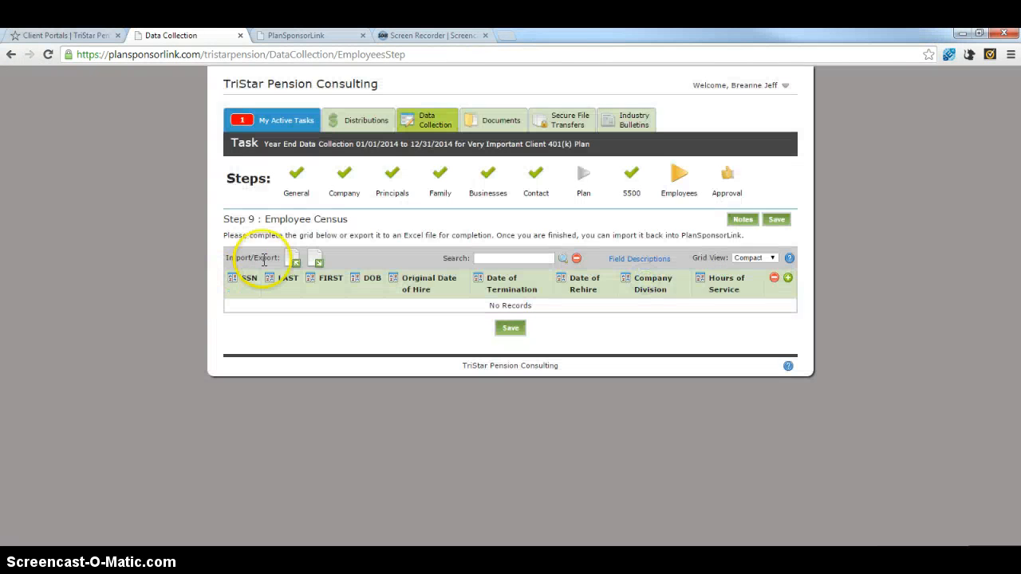
# Review the census export formats, import option and blank Add Employee form, and cancel without adding a record.
pyautogui.click(321, 283)
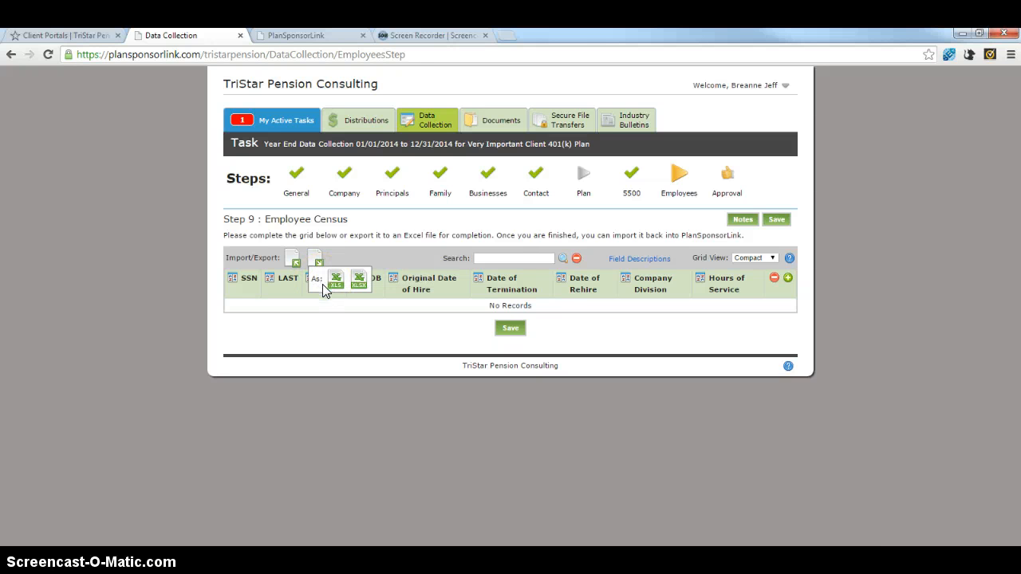
pyautogui.click(294, 261)
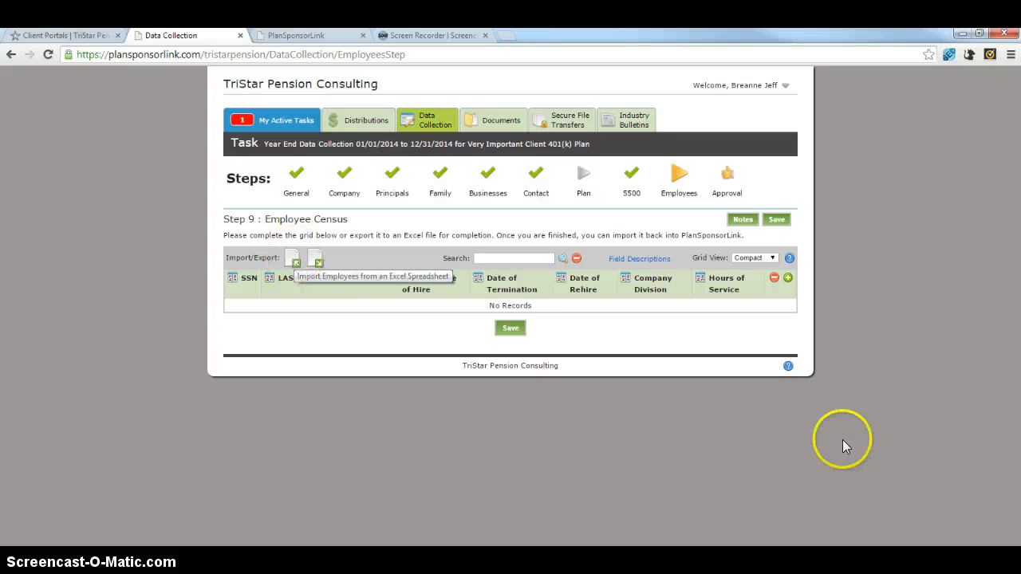
pyautogui.click(789, 279)
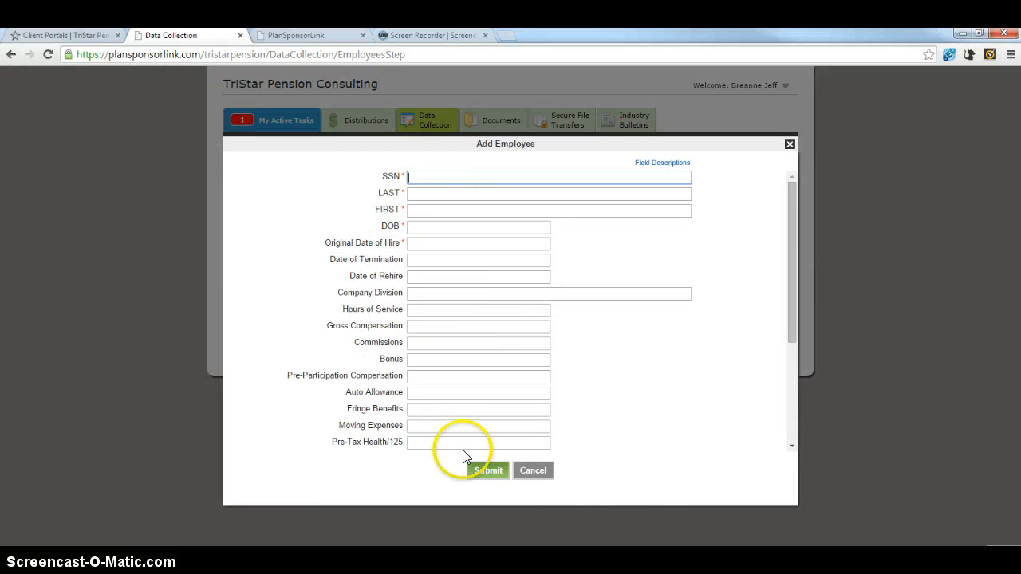
pyautogui.click(533, 472)
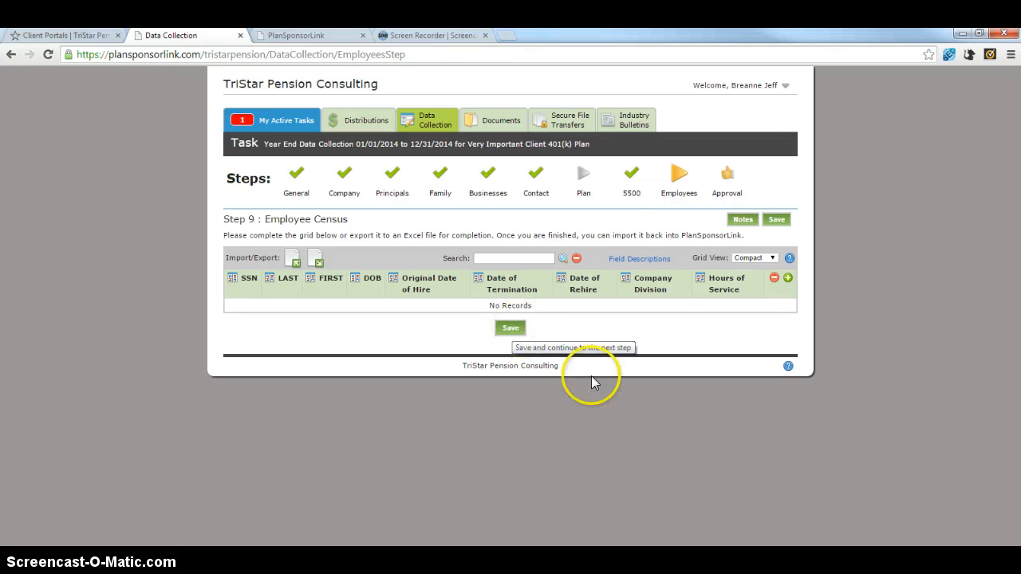
# Save the Employee Census without records, reopen that step, and save it again, choosing to skip census data entry.
pyautogui.click(511, 326)
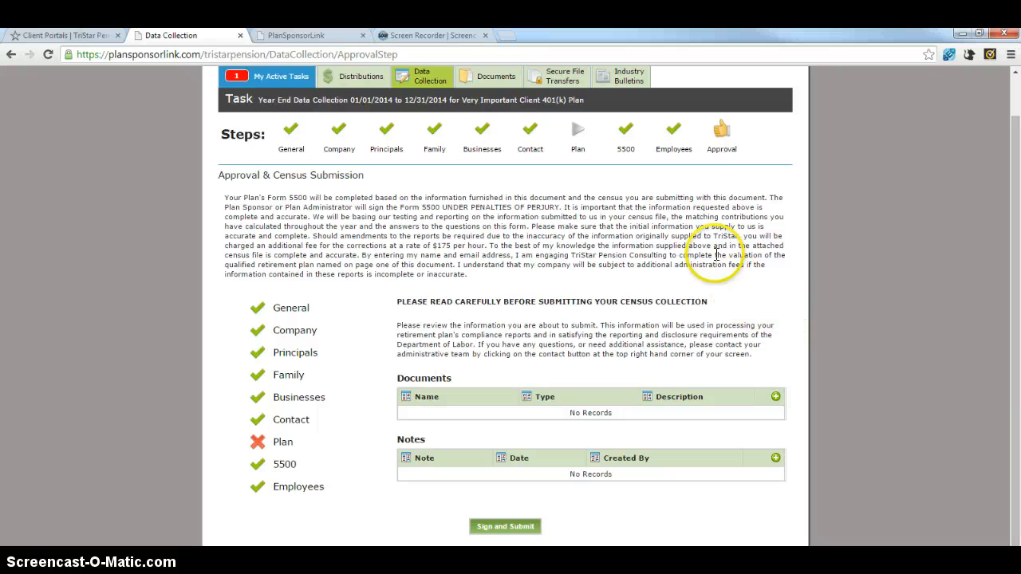
pyautogui.click(673, 148)
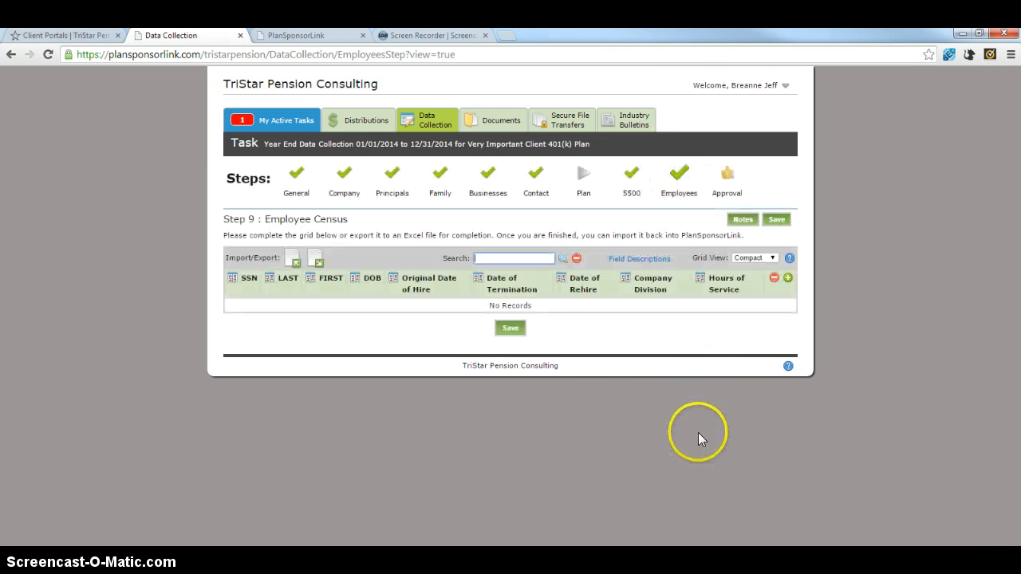
pyautogui.click(511, 329)
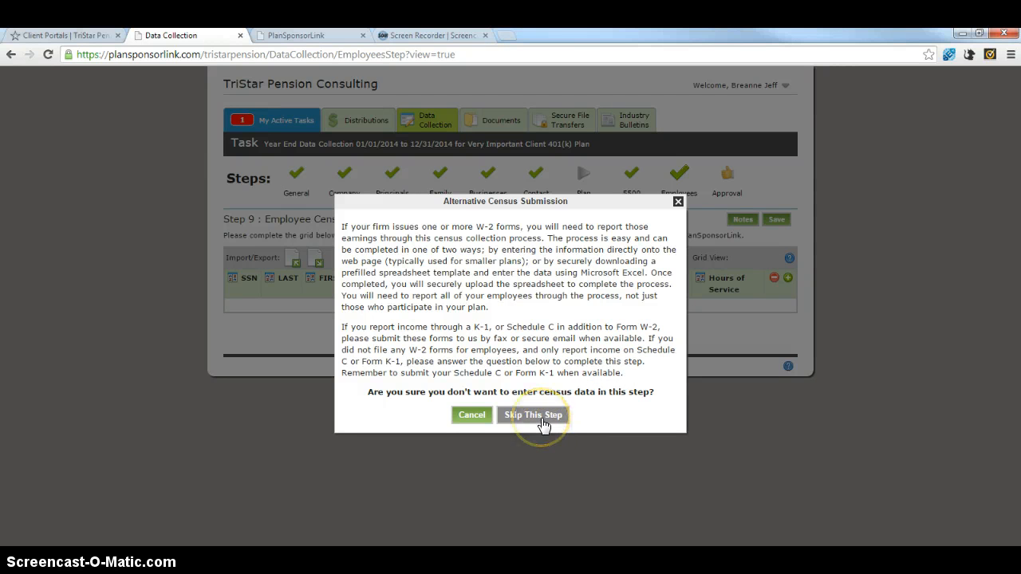
pyautogui.click(533, 416)
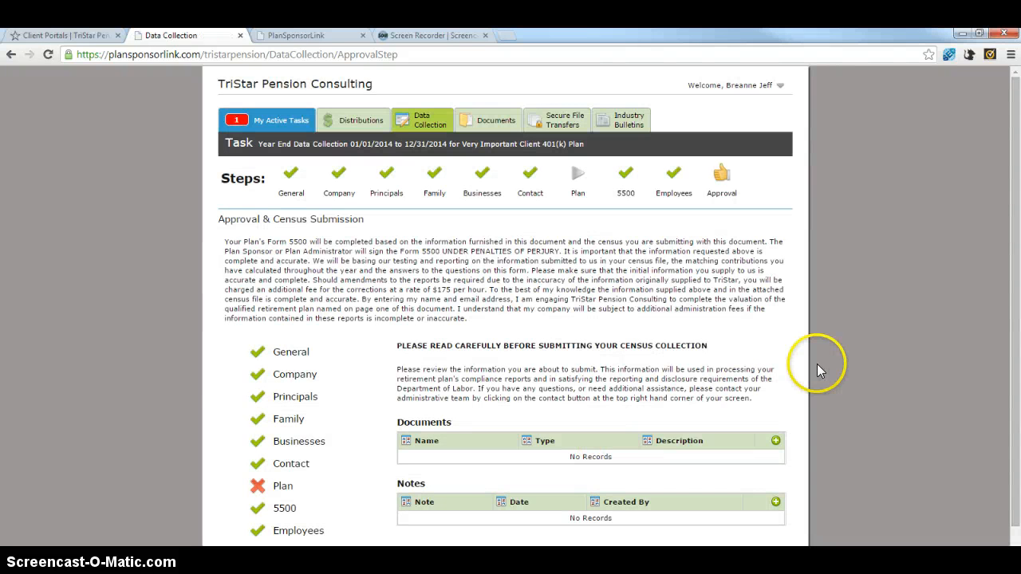
# Open the Add Document form on the Approval & Census Submission page and close it without uploading a file.
pyautogui.scroll(-1, 817, 371)
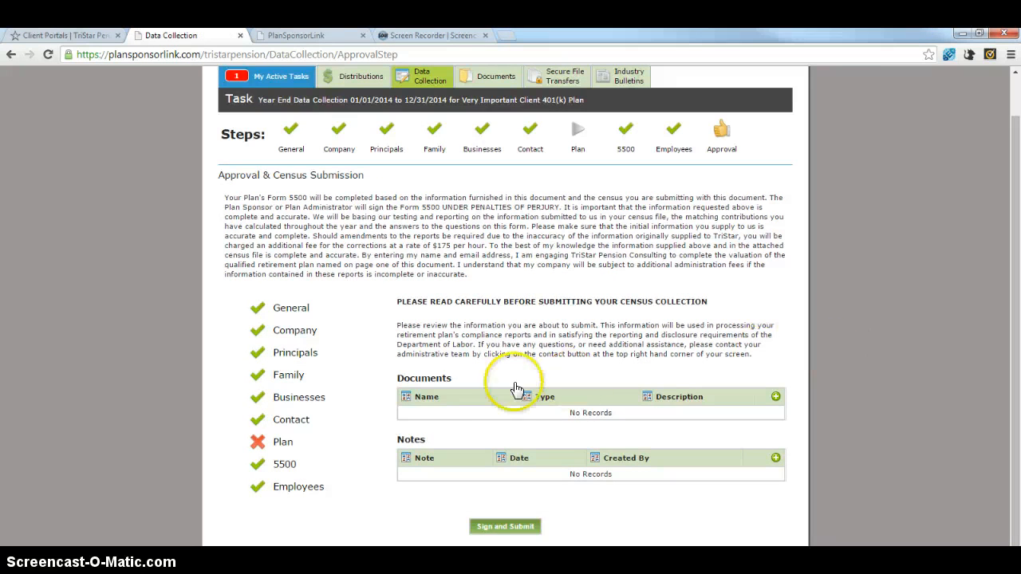
pyautogui.click(775, 395)
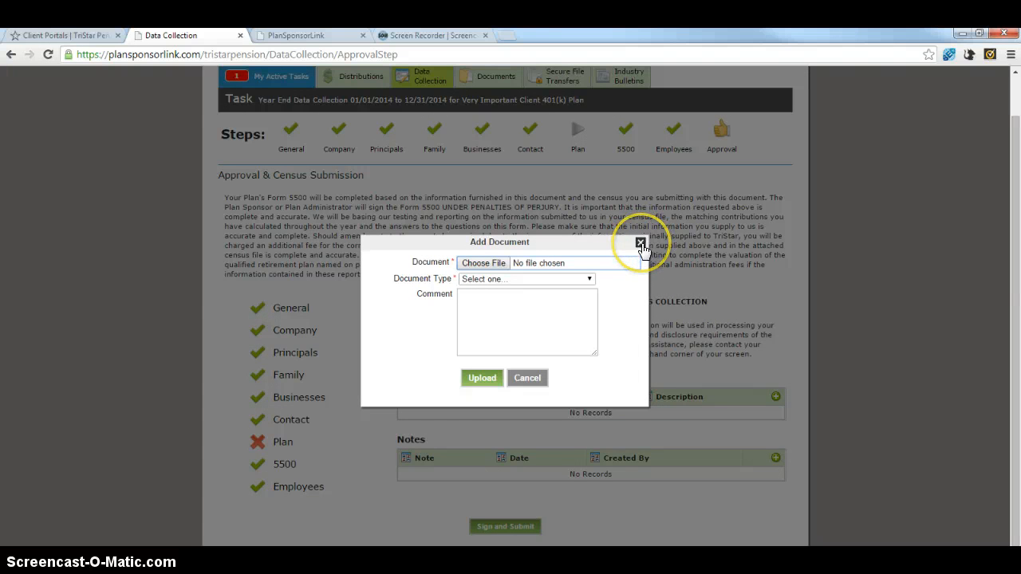
pyautogui.click(641, 243)
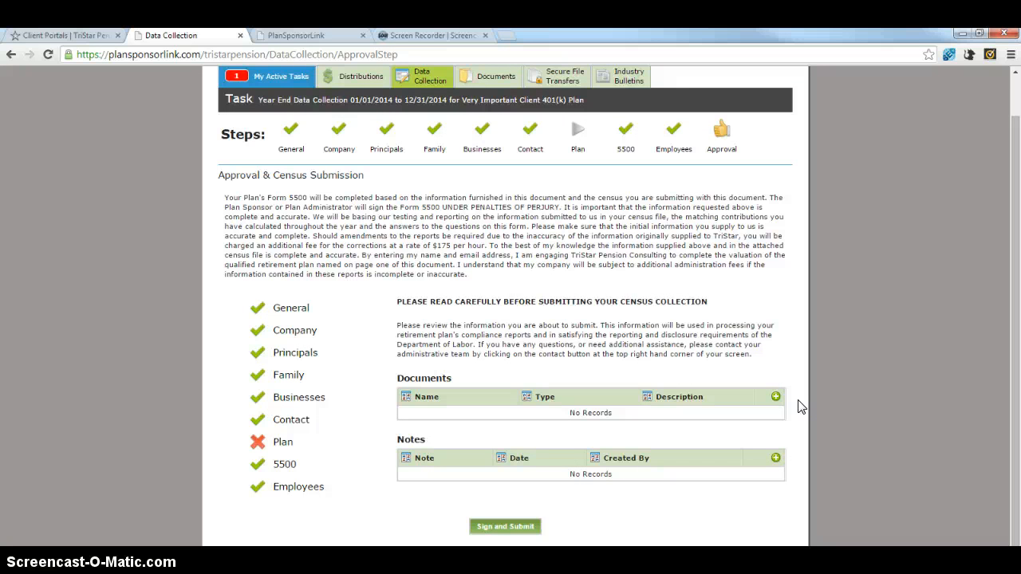
# Add a note reading "include a brief note." to the Approval & Census Submission page and submit it.
pyautogui.click(776, 458)
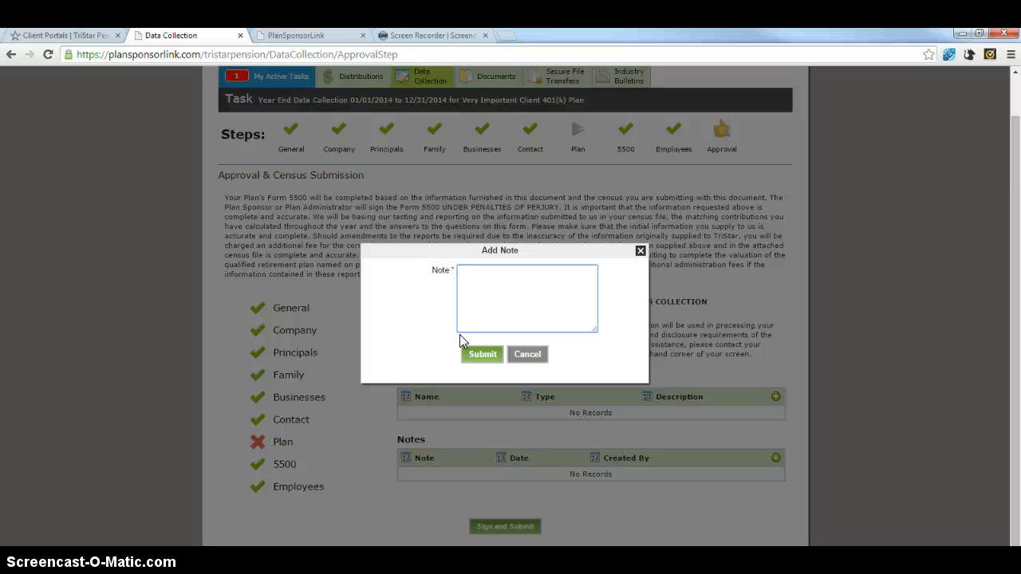
pyautogui.write('include a brief note.')
pyautogui.click(496, 358)
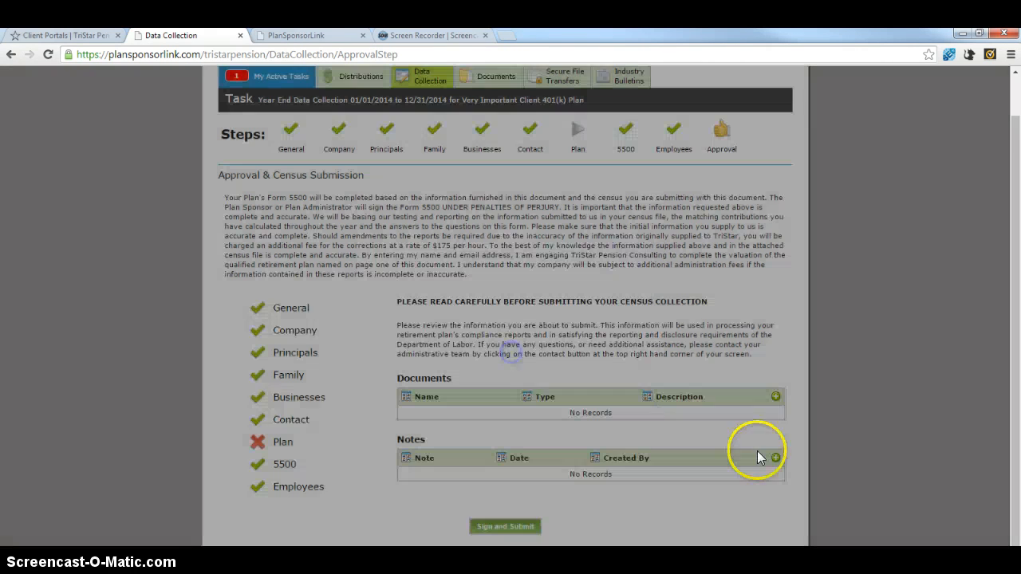